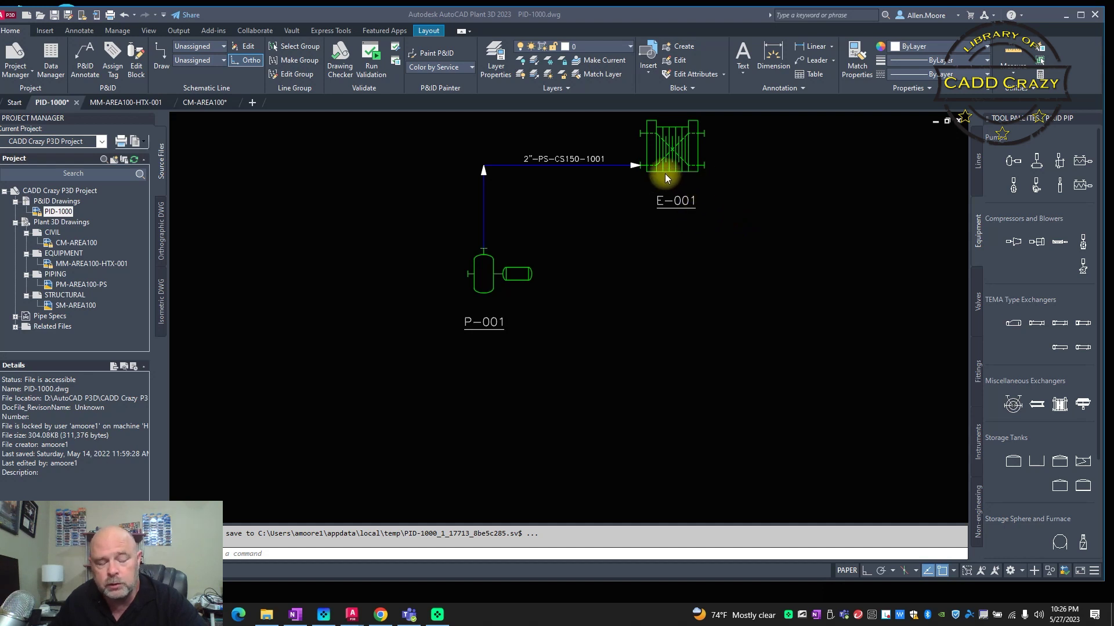
{"action": "scroll", "coordinate": [631, 286], "scroll_direction": "down", "scroll_amount": 4}
{"action": "scroll", "coordinate": [632, 286], "scroll_direction": "up", "scroll_amount": 1}
{"action": "middle_click_drag", "start_coordinate": [624, 311], "coordinate": [609, 348]}
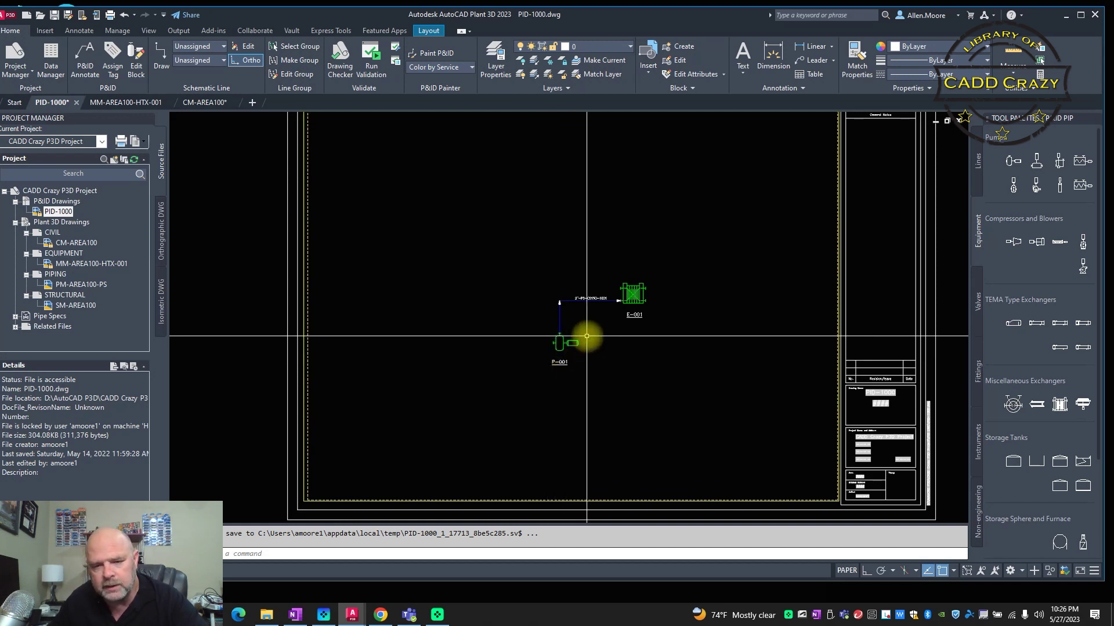
{"action": "scroll", "coordinate": [583, 342], "scroll_direction": "up", "scroll_amount": 2}
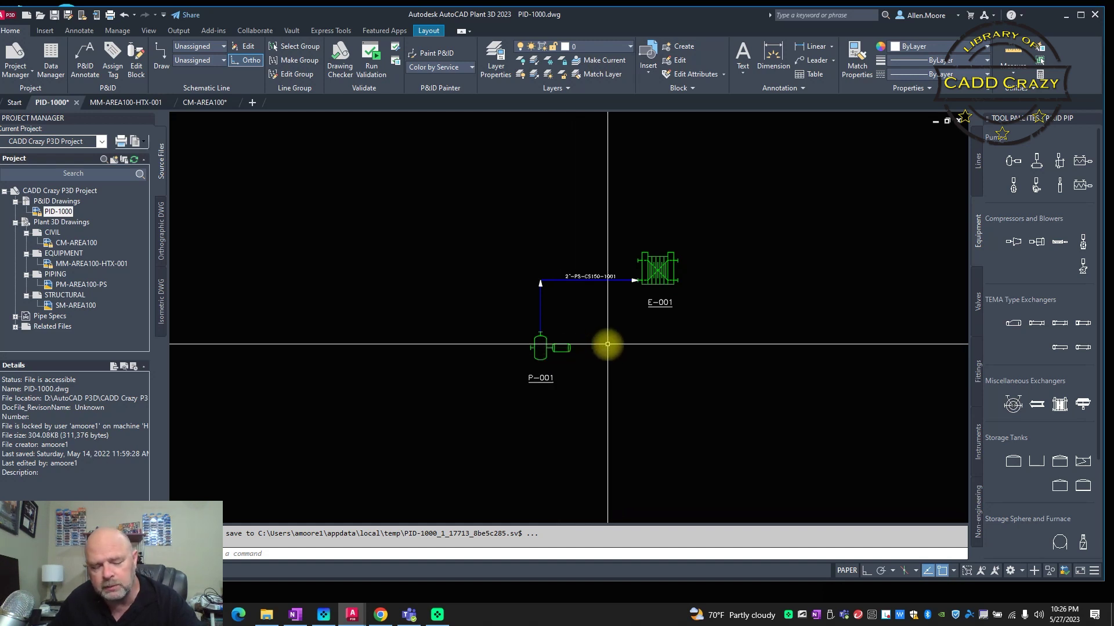
{"action": "scroll", "coordinate": [553, 385], "scroll_direction": "up", "scroll_amount": 2}
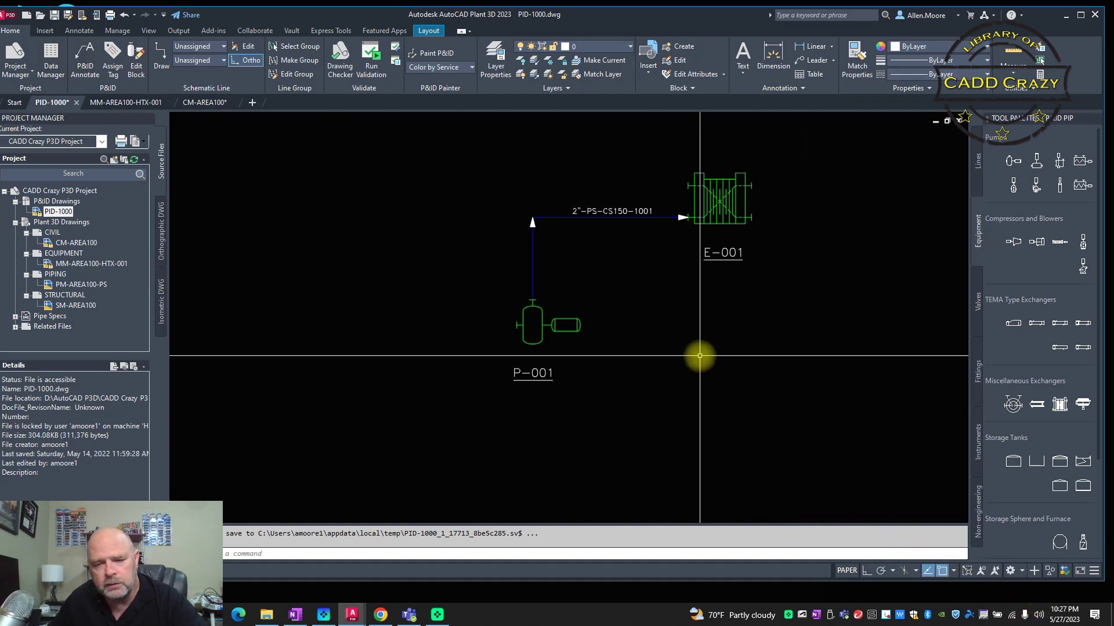
{"action": "left_click", "coordinate": [1023, 573]}
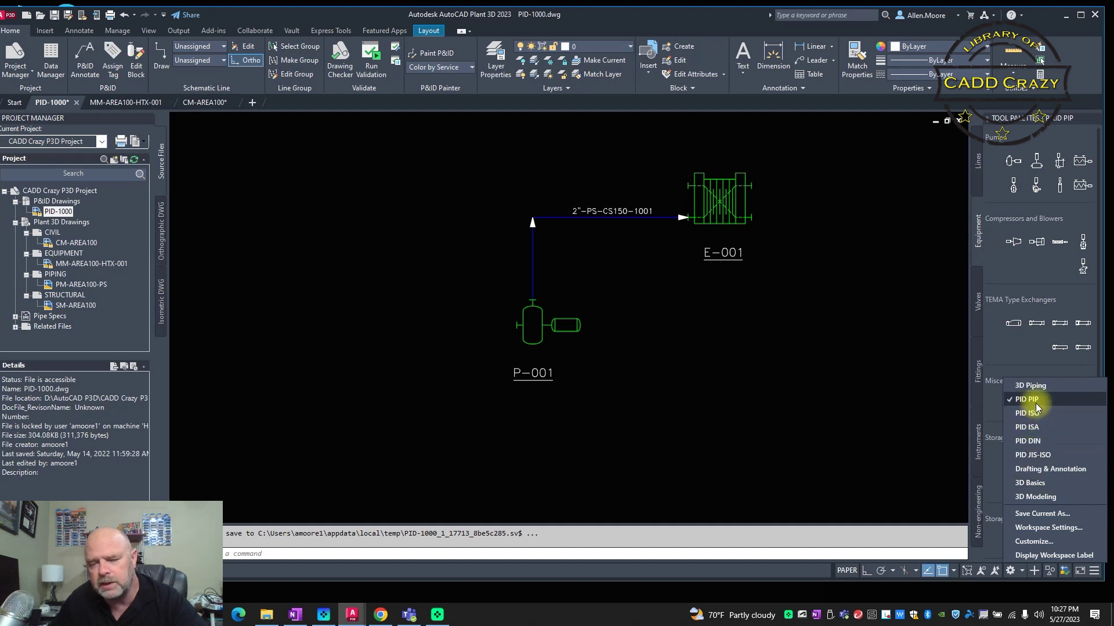
{"action": "left_click", "coordinate": [901, 432]}
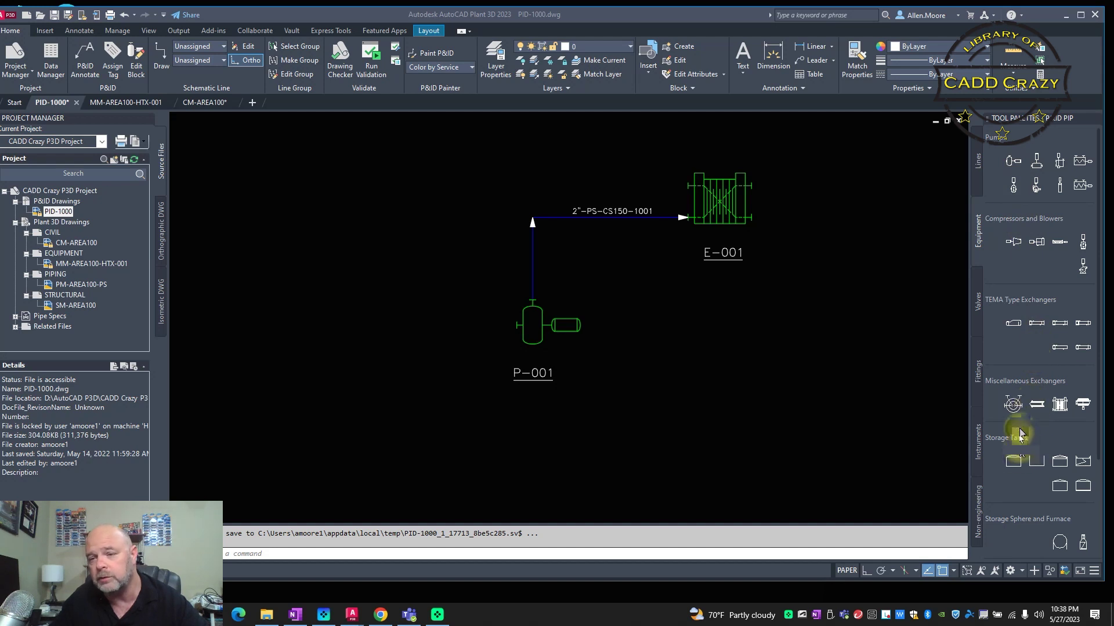
Insert a second horizontal centrifugal pump symbol directly below pump P-001
{"action": "left_click", "coordinate": [1010, 162]}
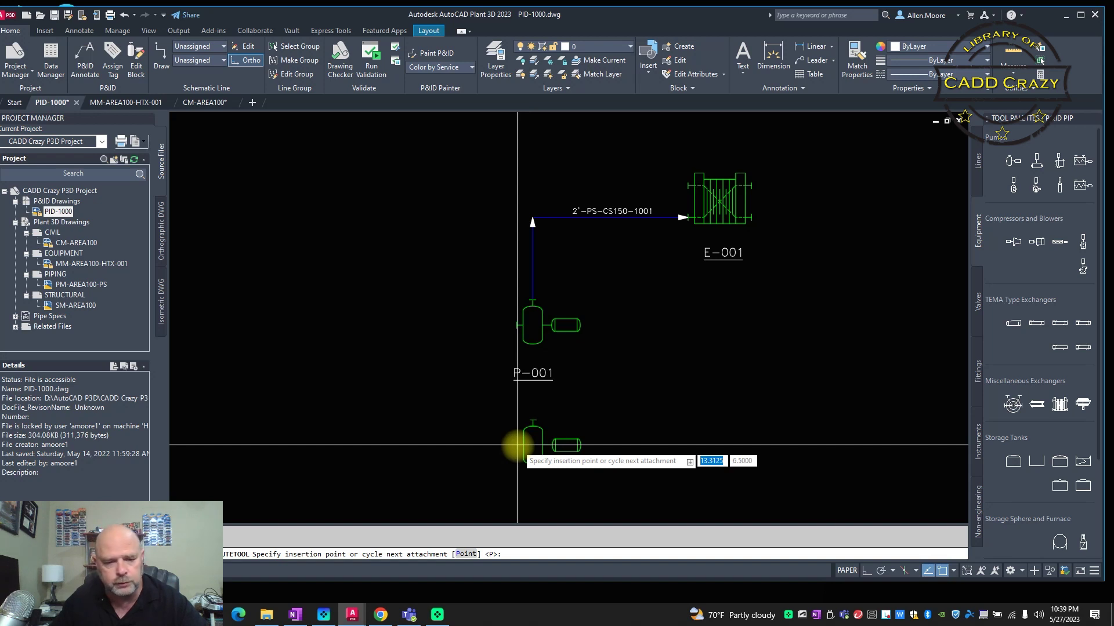
{"action": "left_click", "coordinate": [518, 445]}
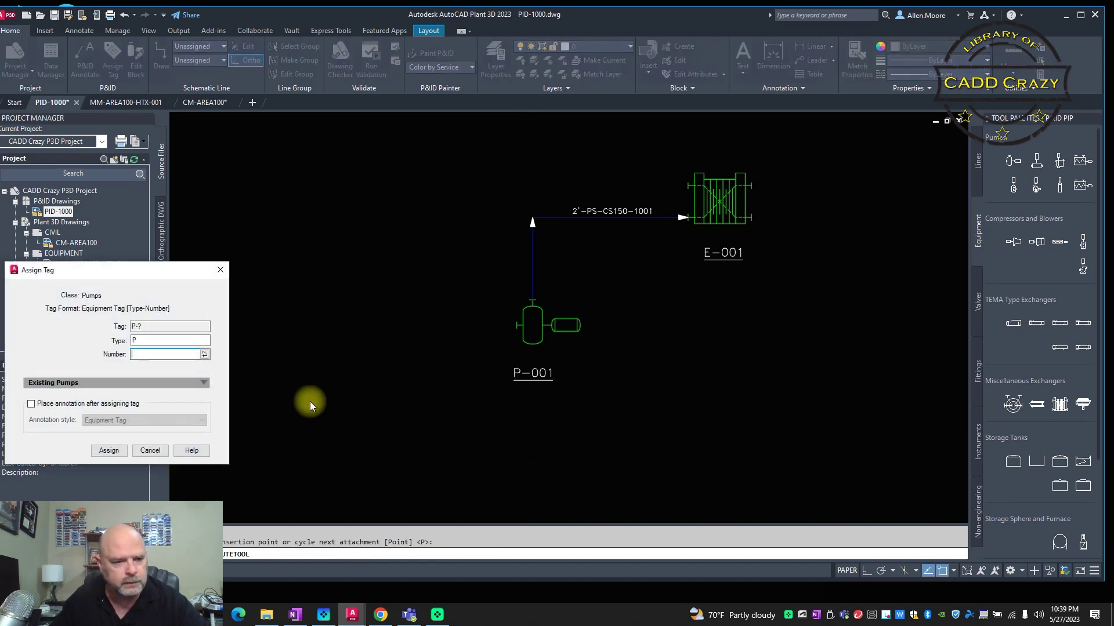
{"action": "left_click_drag", "start_coordinate": [110, 269], "coordinate": [333, 179]}
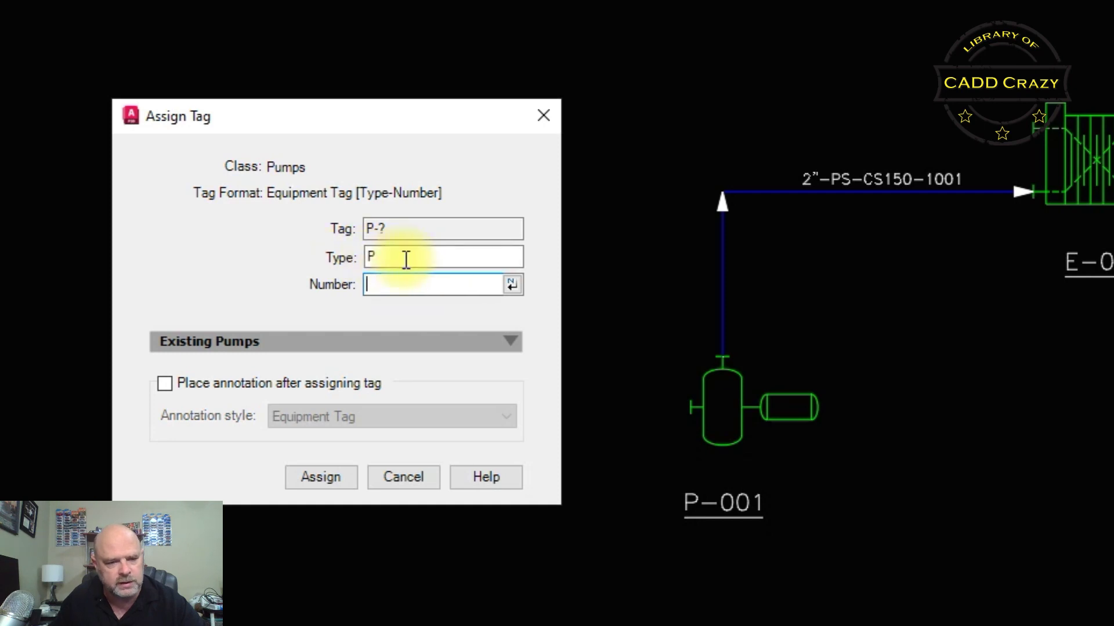
Fill in the new pump's tag with type PMP and number 001B
{"action": "left_click", "coordinate": [406, 260]}
{"action": "left_click", "coordinate": [406, 260]}
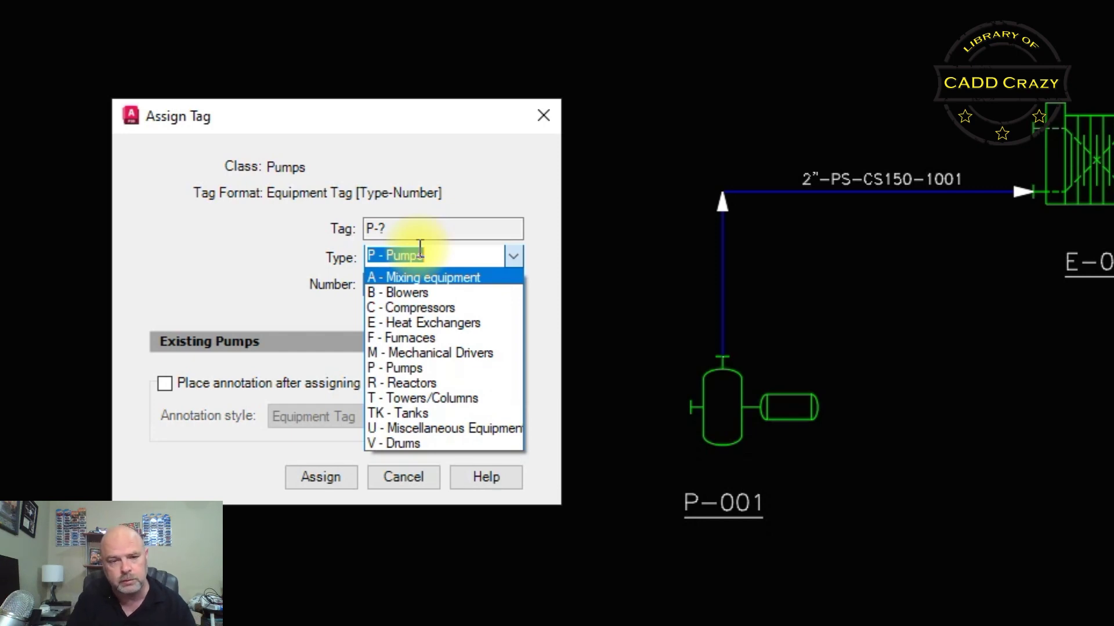
{"action": "type", "text": "pMP"}
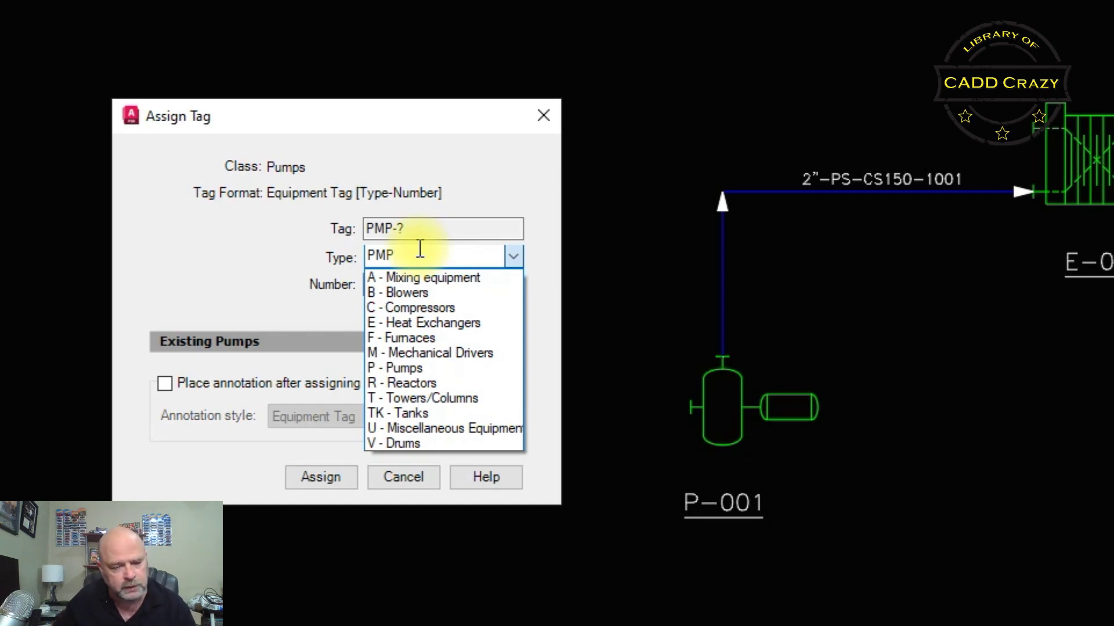
{"action": "key", "text": "Tab"}
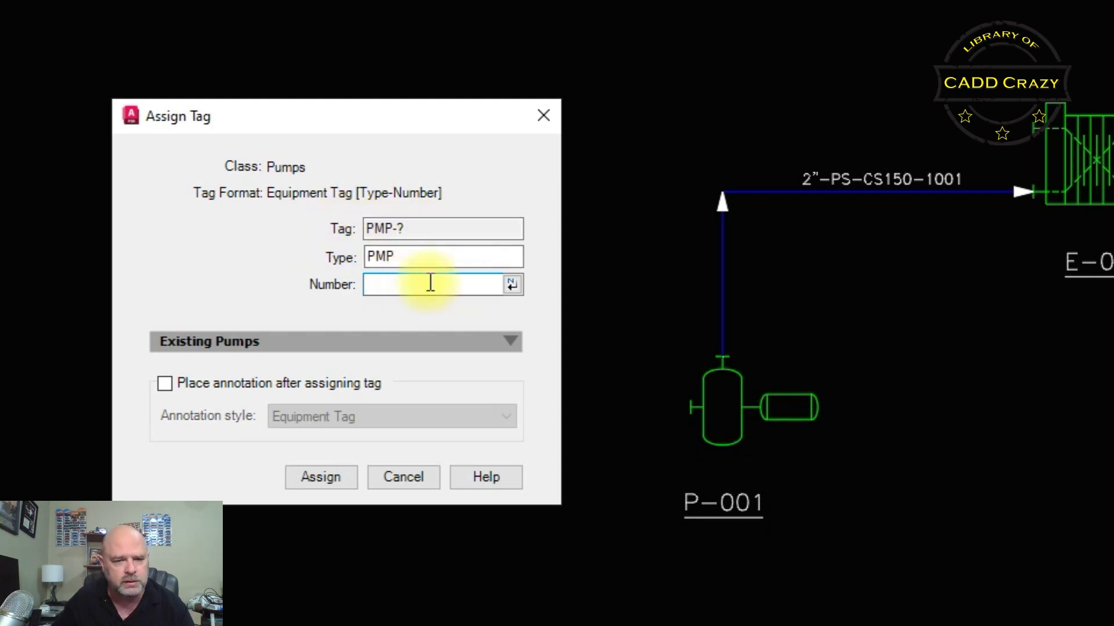
{"action": "left_click", "coordinate": [512, 285]}
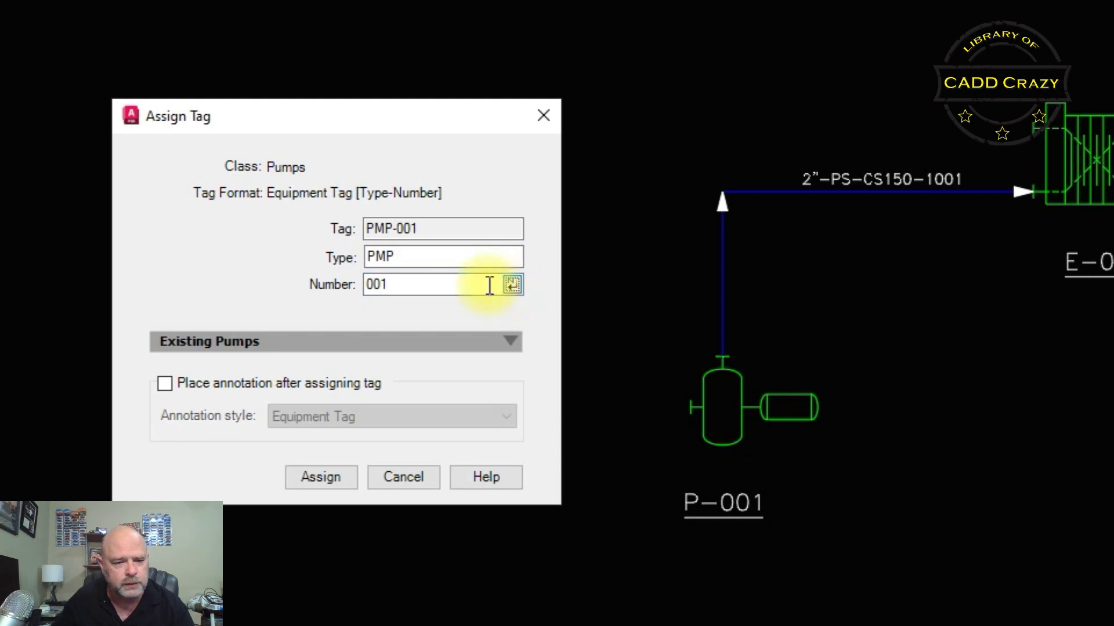
{"action": "left_click", "coordinate": [412, 283]}
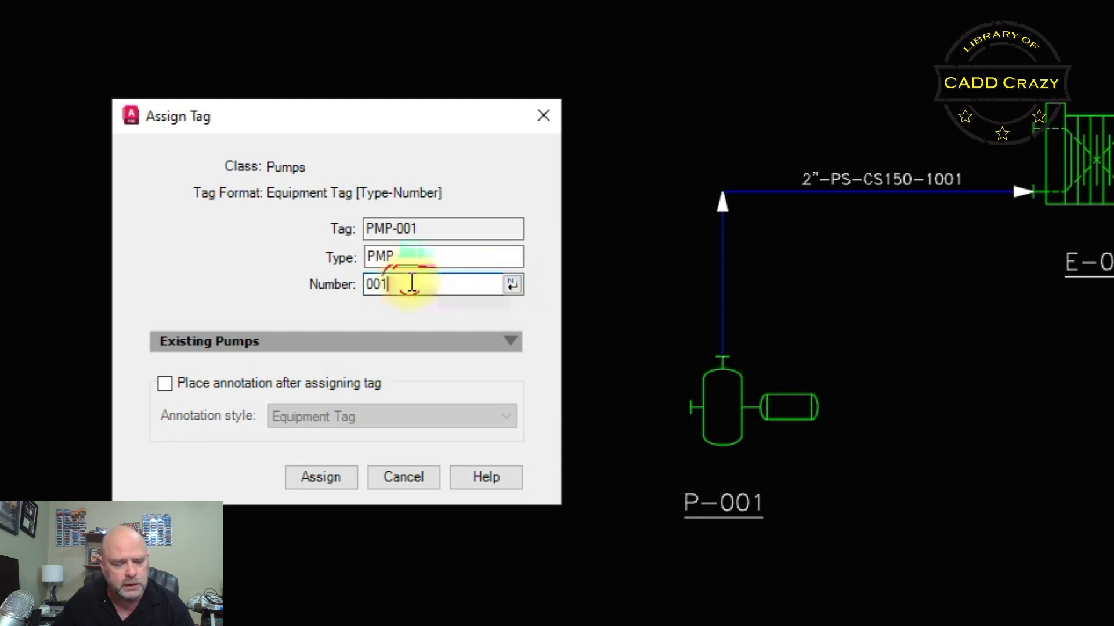
{"action": "type", "text": "B"}
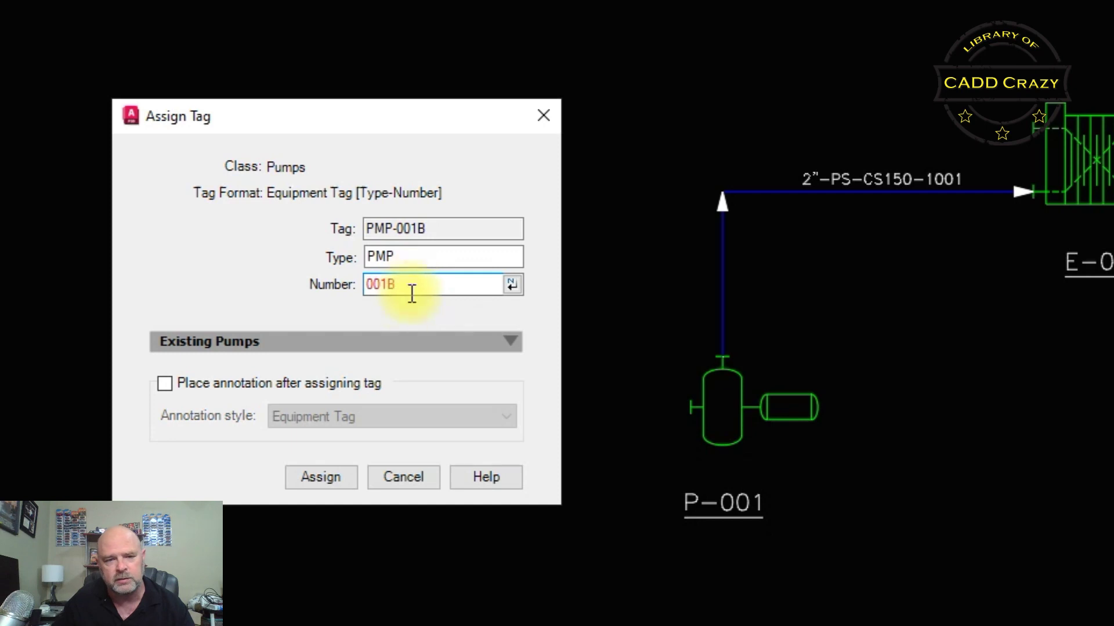
{"action": "left_click_drag", "start_coordinate": [373, 282], "coordinate": [392, 287]}
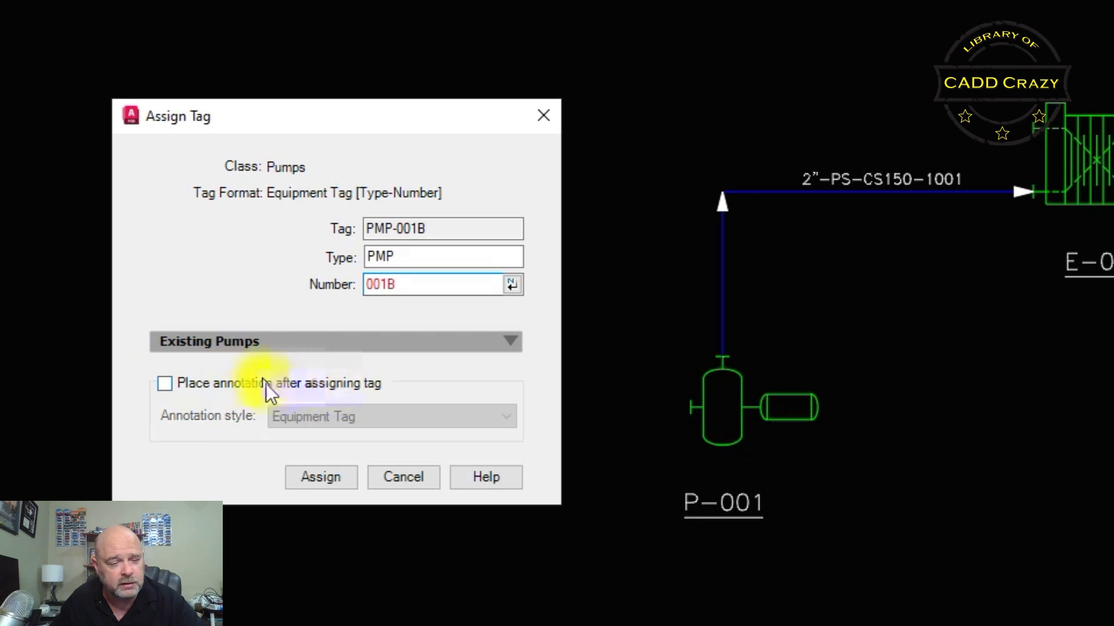
Assign the tag with annotation placement enabled in the Equipment Tag style, and place the annotation just below the new pump
{"action": "left_click", "coordinate": [165, 386]}
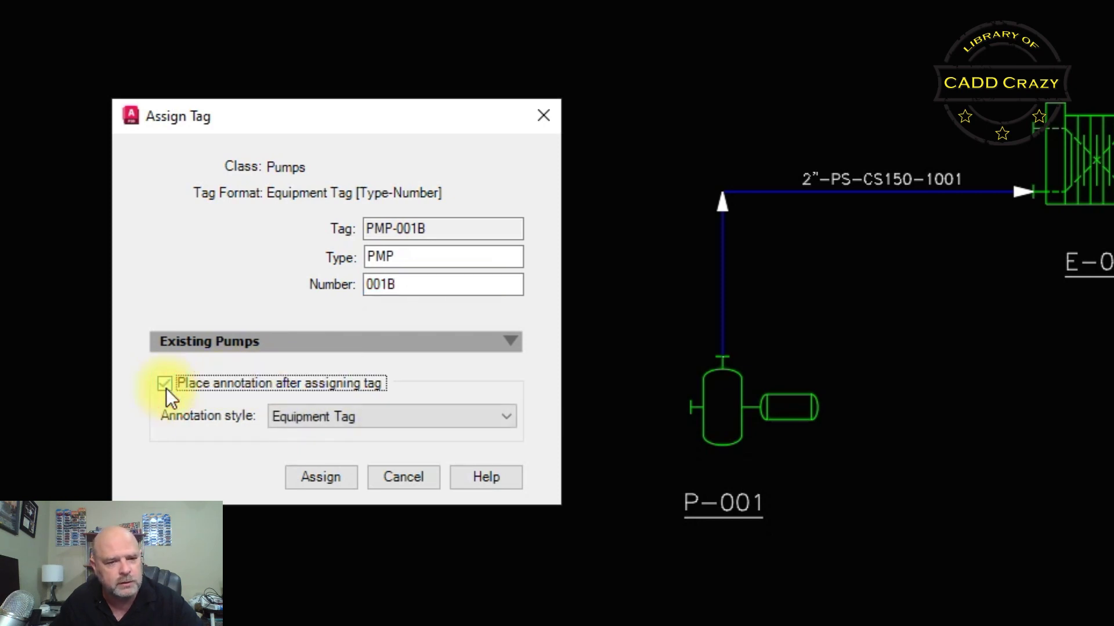
{"action": "left_click", "coordinate": [375, 426]}
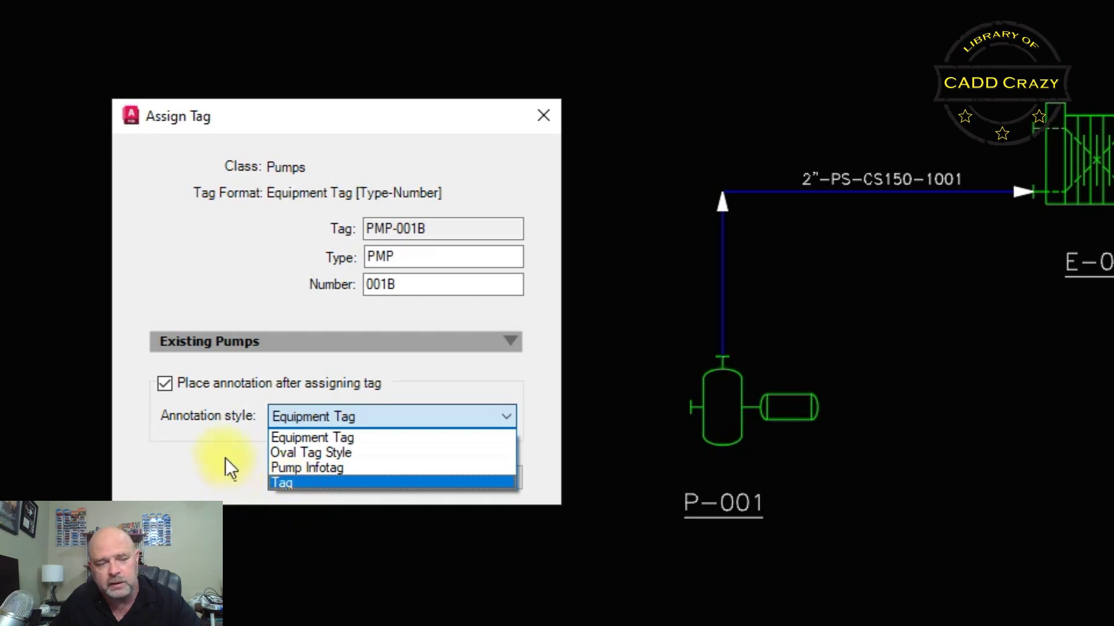
{"action": "left_click", "coordinate": [220, 419]}
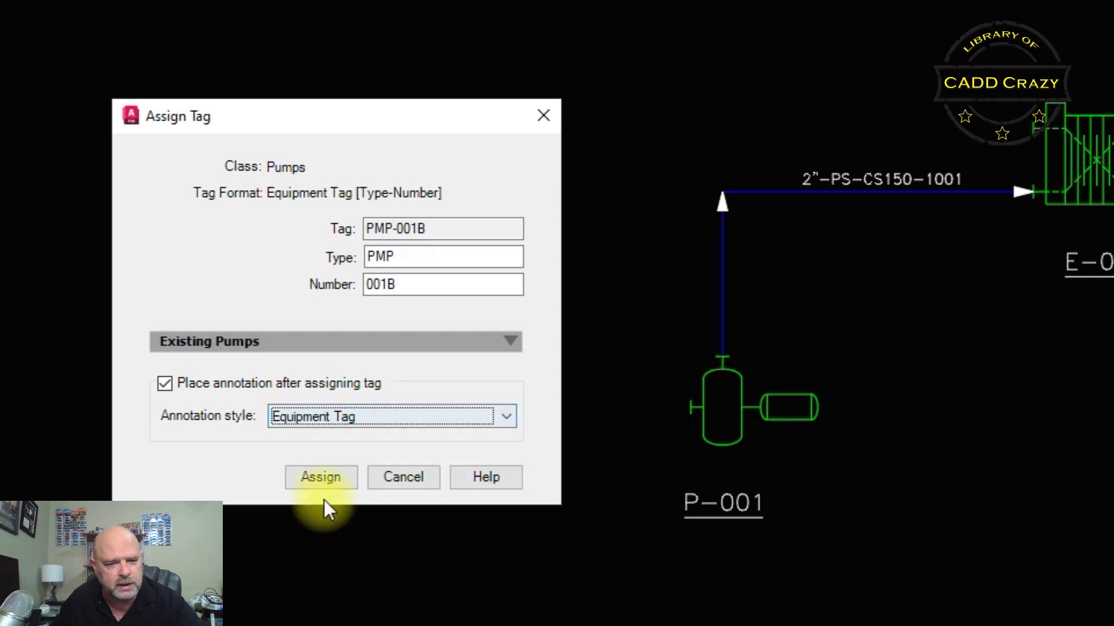
{"action": "left_click", "coordinate": [325, 479]}
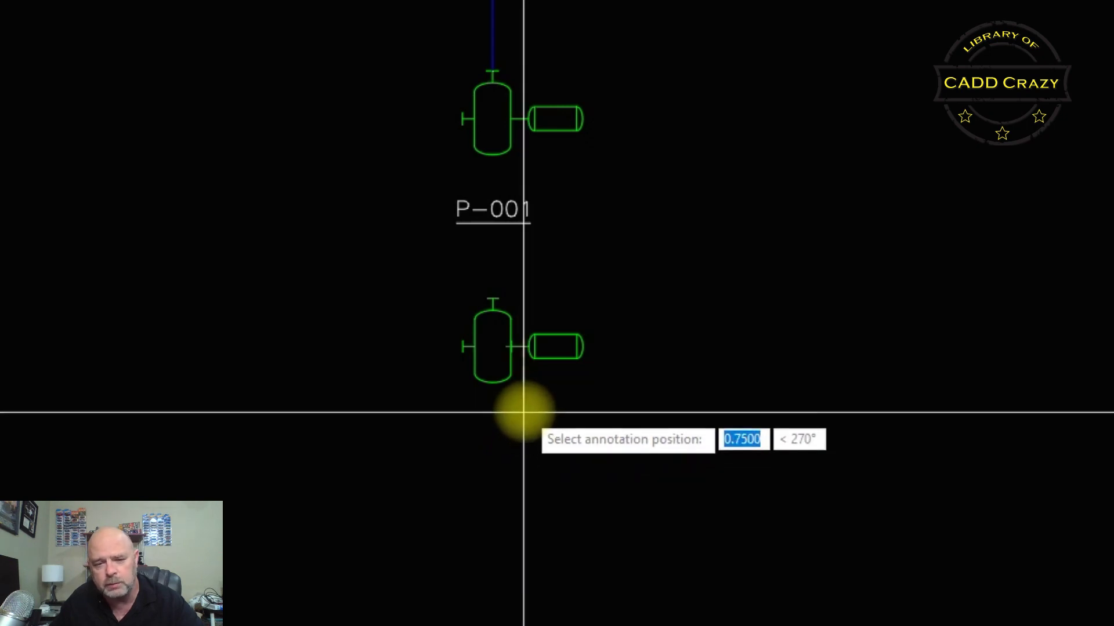
{"action": "left_click", "coordinate": [524, 413]}
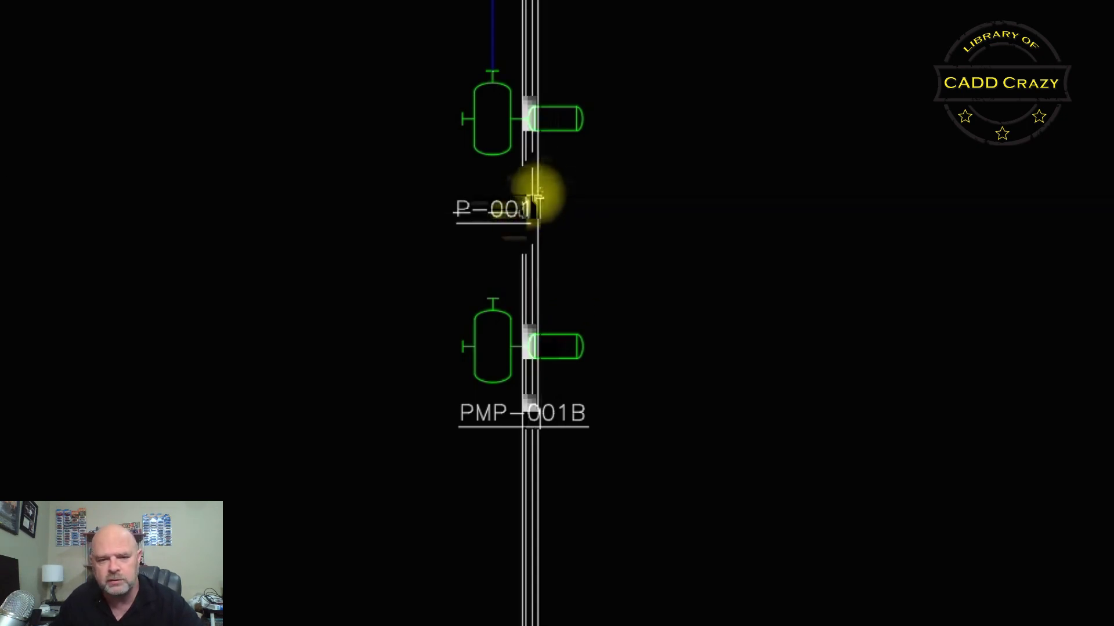
Activate the viewport's model space, select the upper pump P-001 and show its properties
{"action": "left_click", "coordinate": [551, 132]}
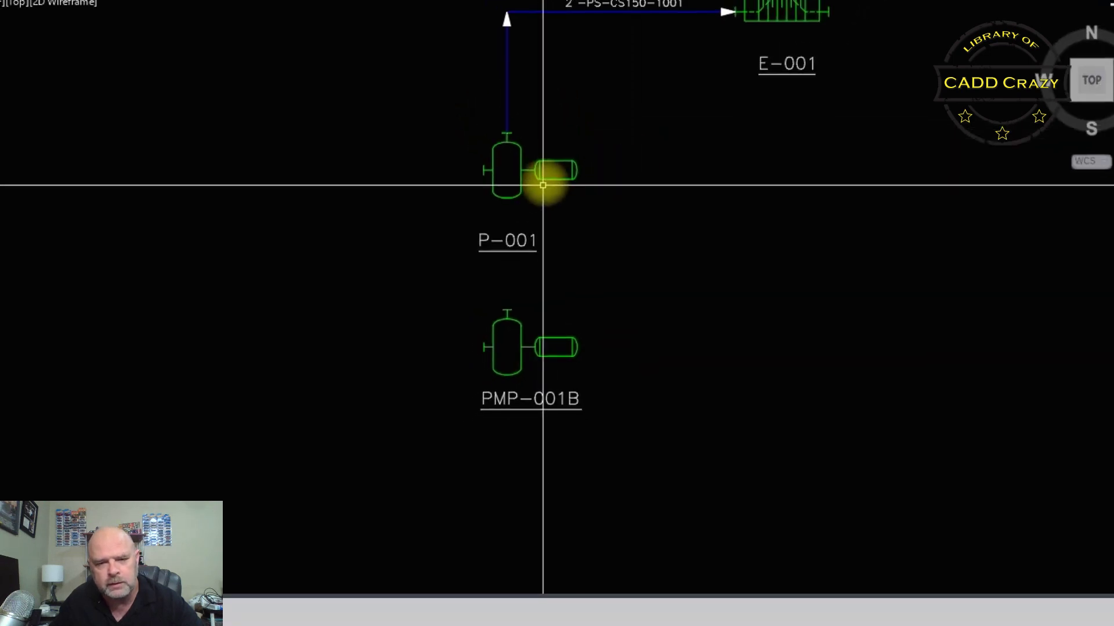
{"action": "left_click", "coordinate": [548, 171]}
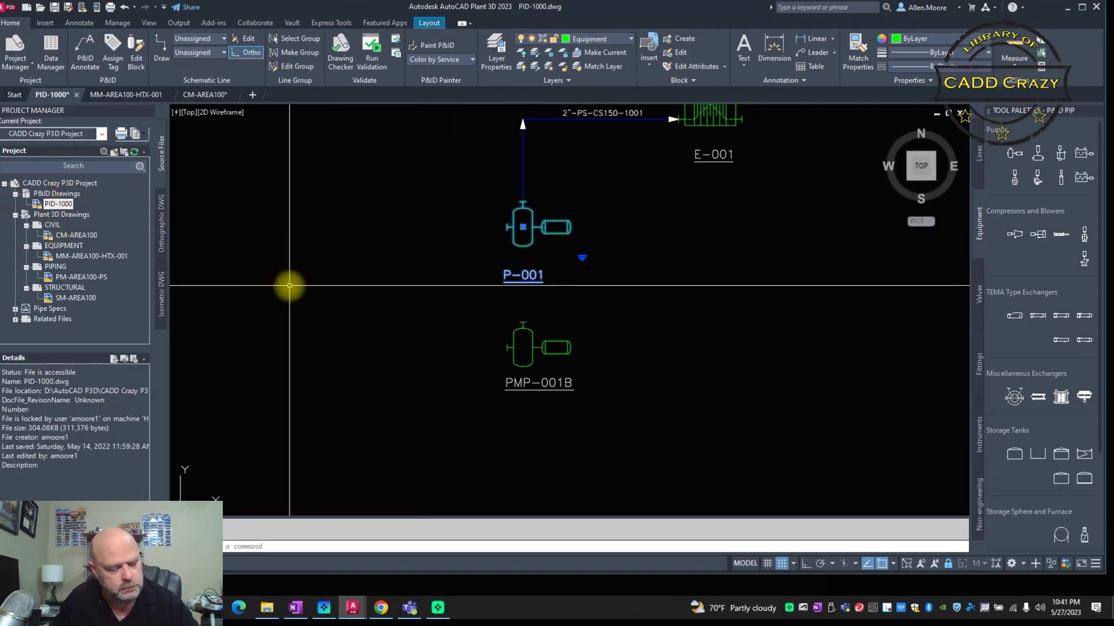
{"action": "key", "text": "ctrl+1"}
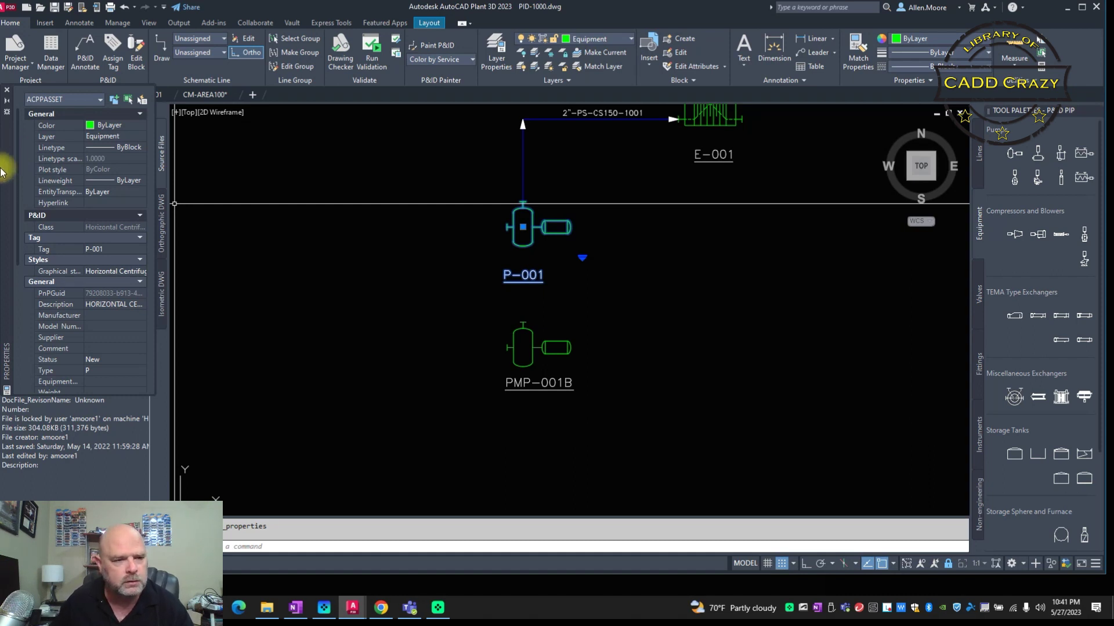
Reassign the upper pump's tag with type PMP and number 001A, without placing another annotation, and clear the selection
{"action": "left_click", "coordinate": [131, 250]}
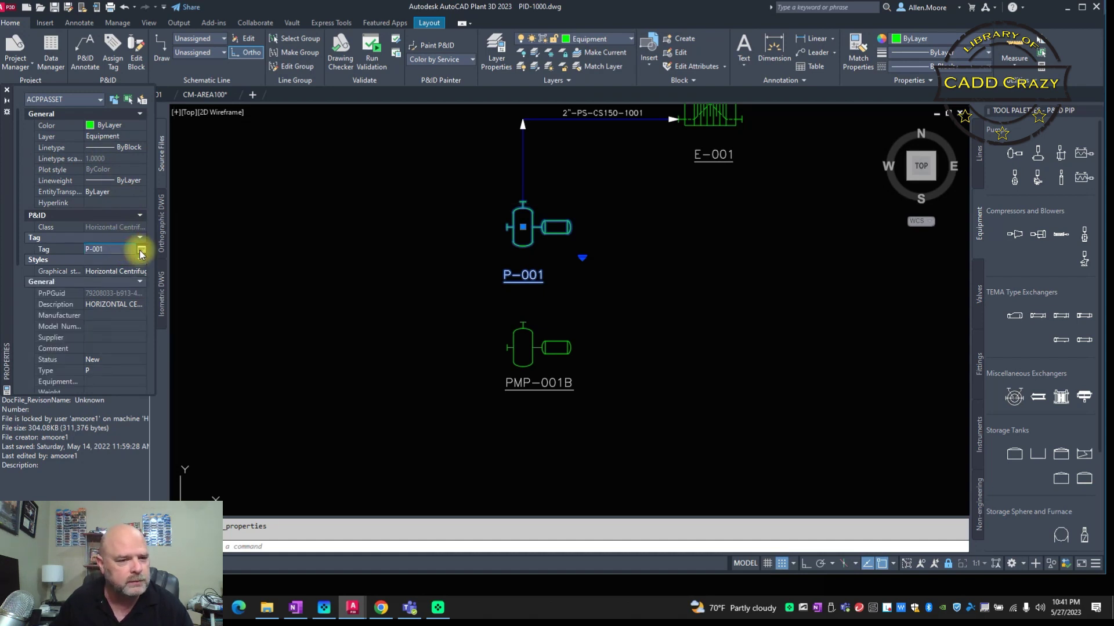
{"action": "left_click", "coordinate": [141, 250]}
{"action": "left_click", "coordinate": [380, 256]}
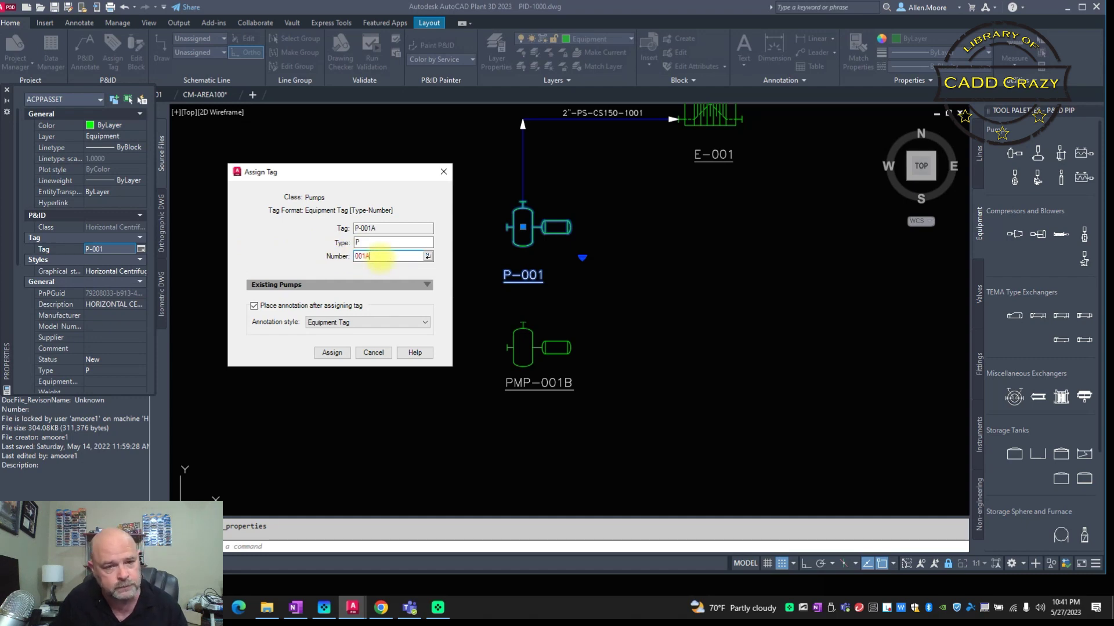
{"action": "left_click", "coordinate": [385, 242]}
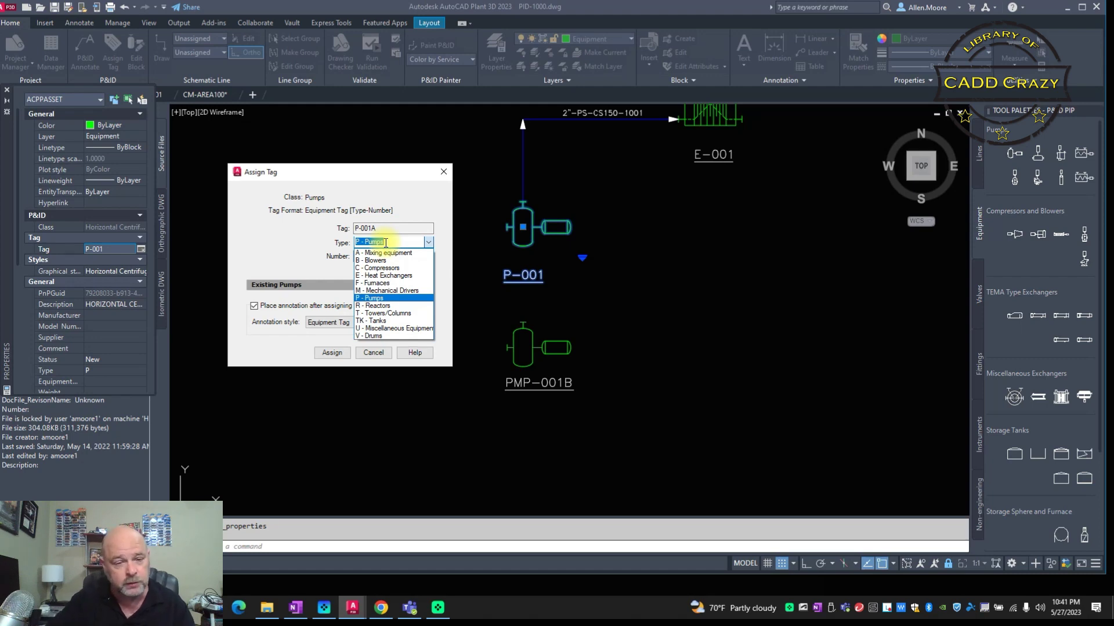
{"action": "type", "text": "PMP"}
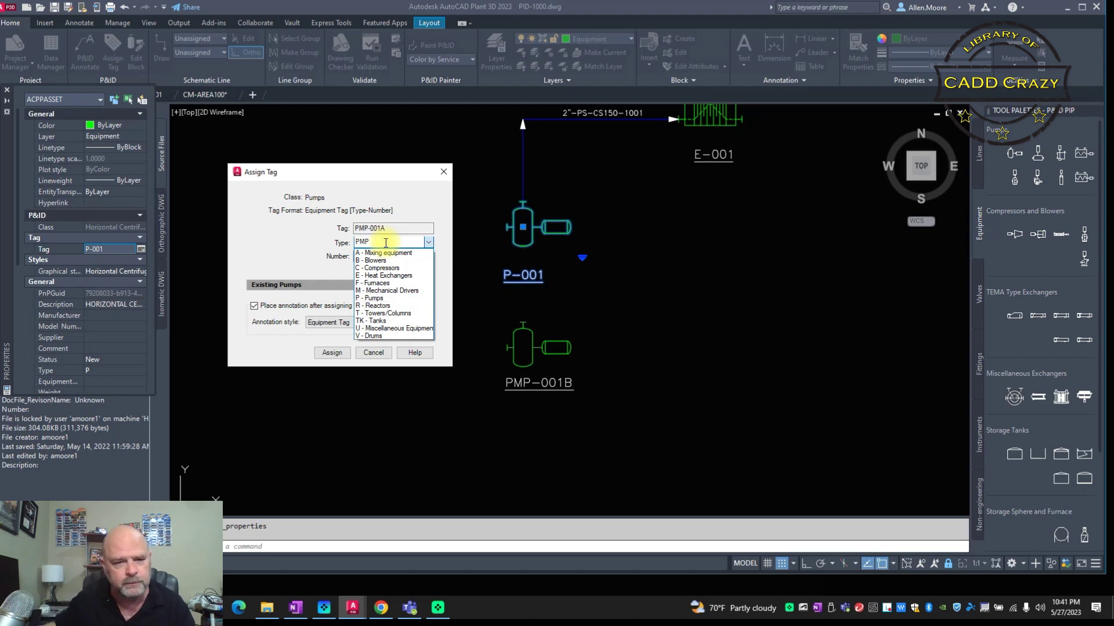
{"action": "key", "text": "Tab"}
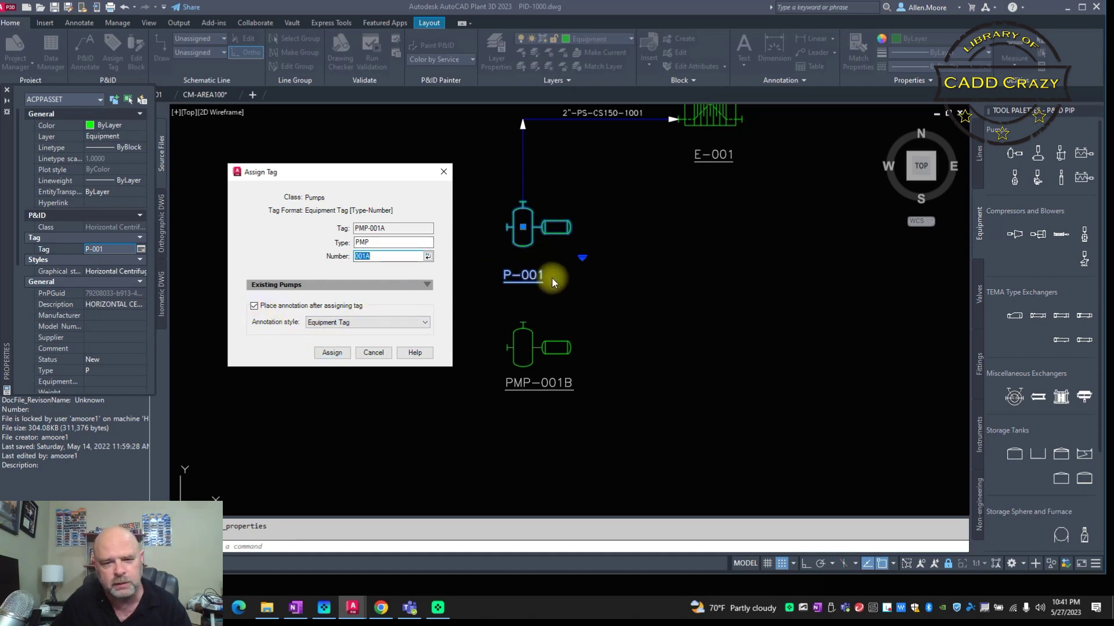
{"action": "left_click", "coordinate": [268, 308]}
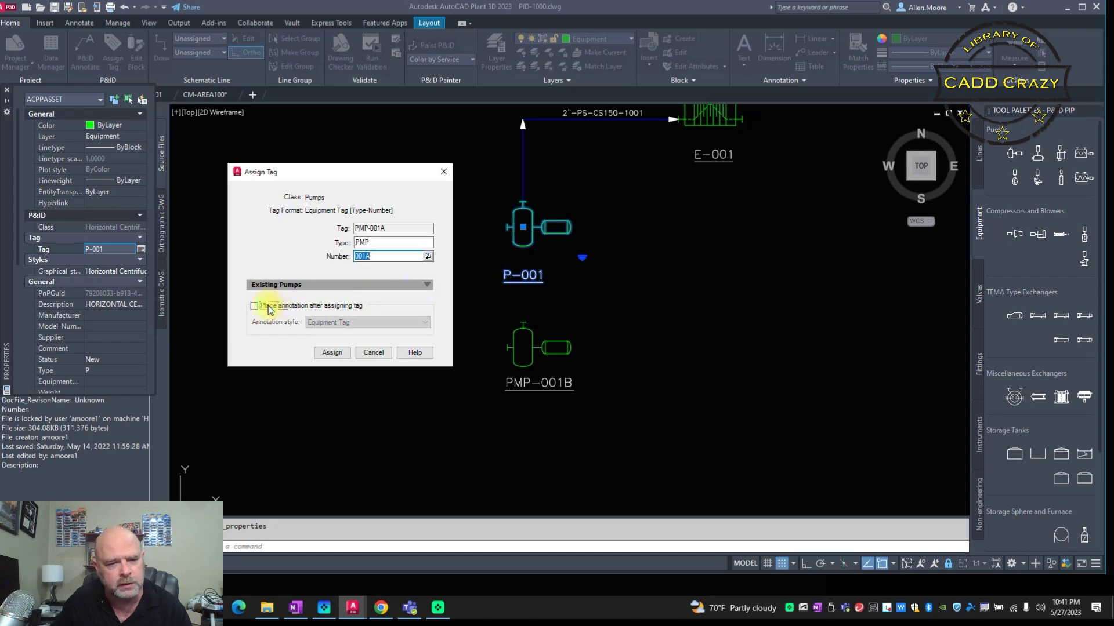
{"action": "left_click", "coordinate": [334, 356]}
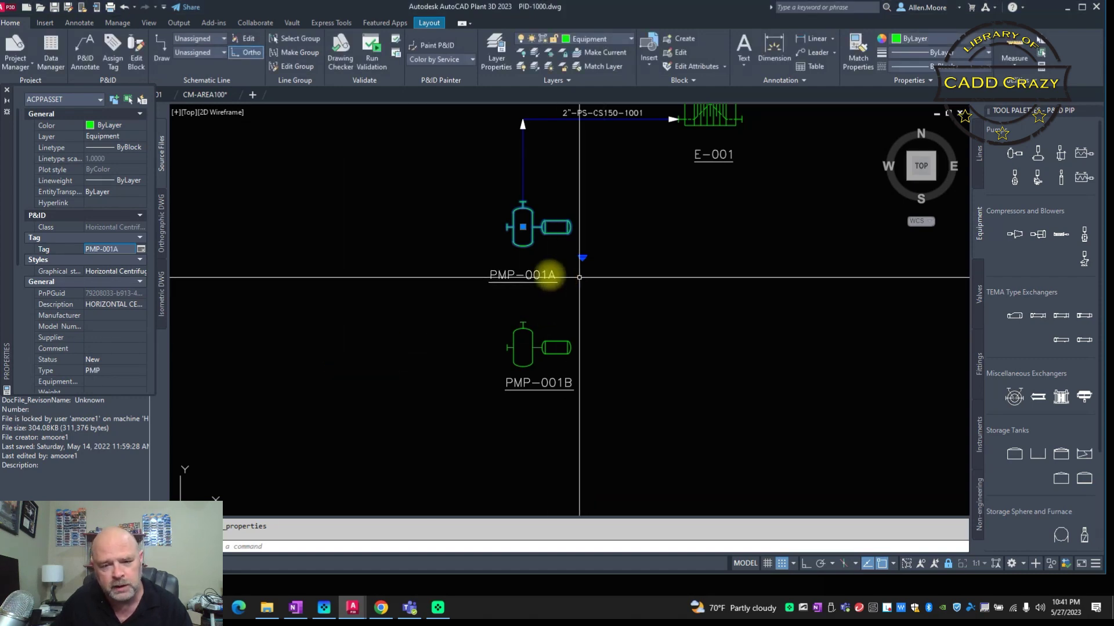
{"action": "left_click", "coordinate": [520, 275]}
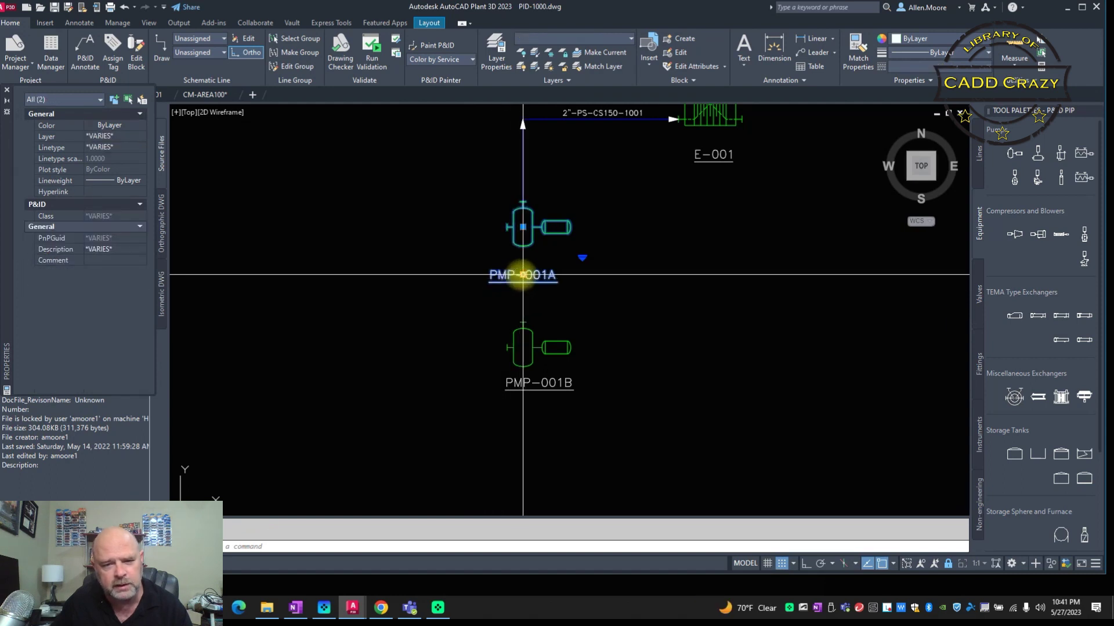
{"action": "key", "text": "Escape"}
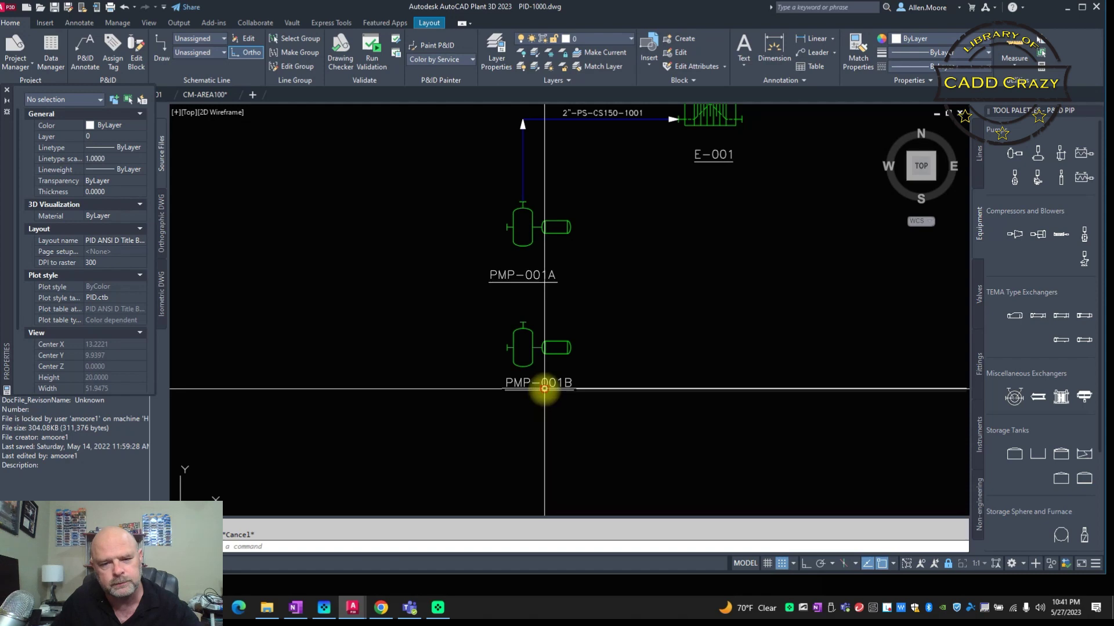
{"action": "scroll", "coordinate": [522, 393], "scroll_direction": "down", "scroll_amount": 1}
{"action": "scroll", "coordinate": [431, 343], "scroll_direction": "up", "scroll_amount": 1}
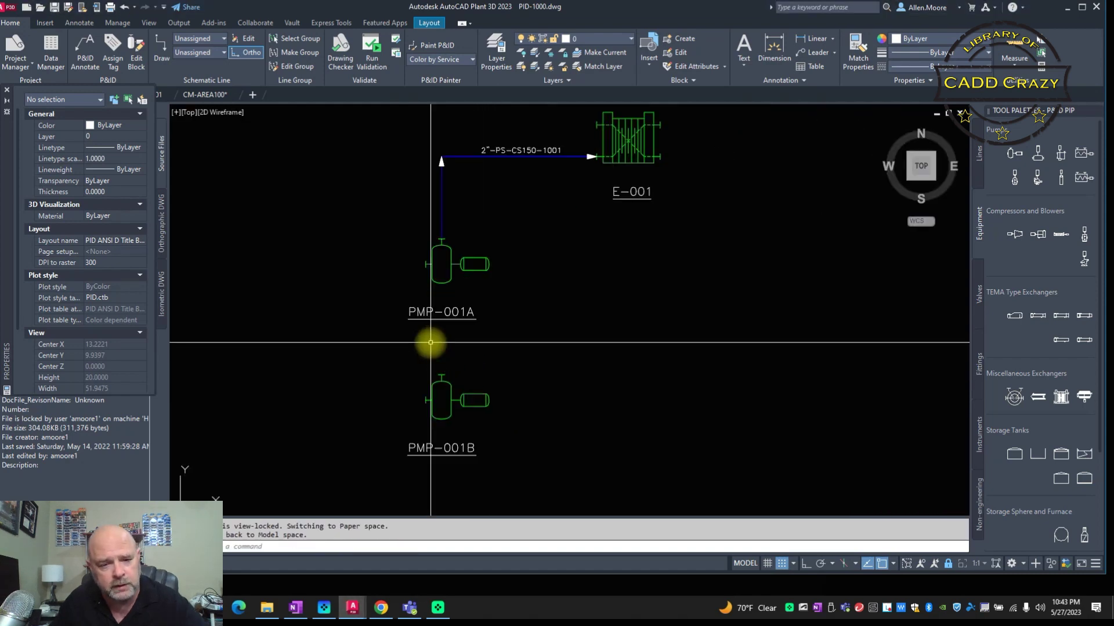
{"action": "scroll", "coordinate": [430, 343], "scroll_direction": "up", "scroll_amount": 2}
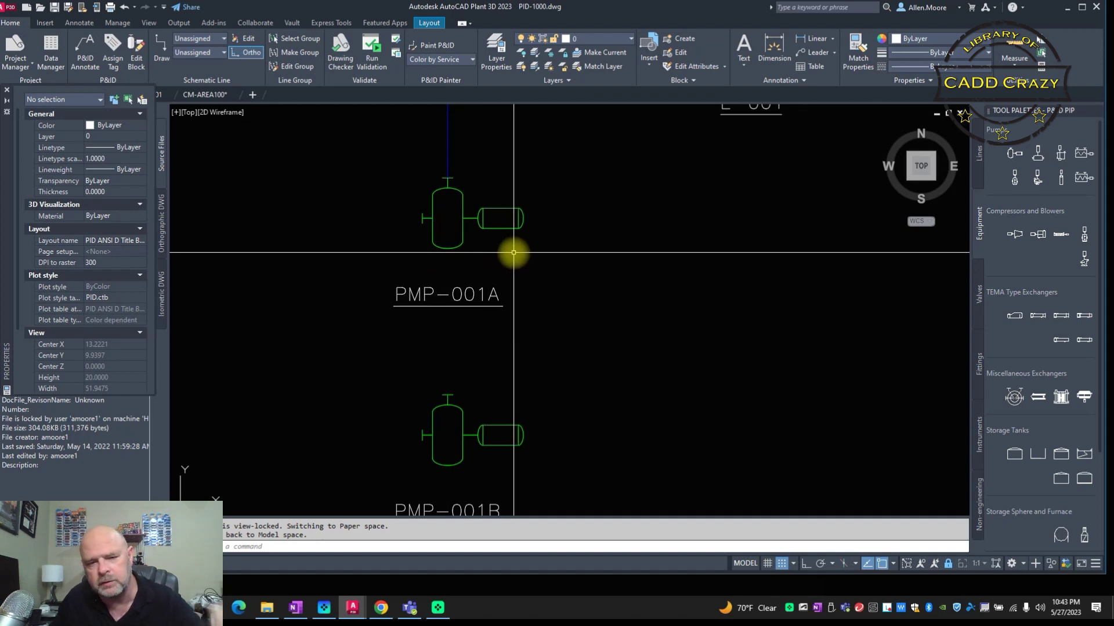
{"action": "mouse_move", "coordinate": [463, 240]}
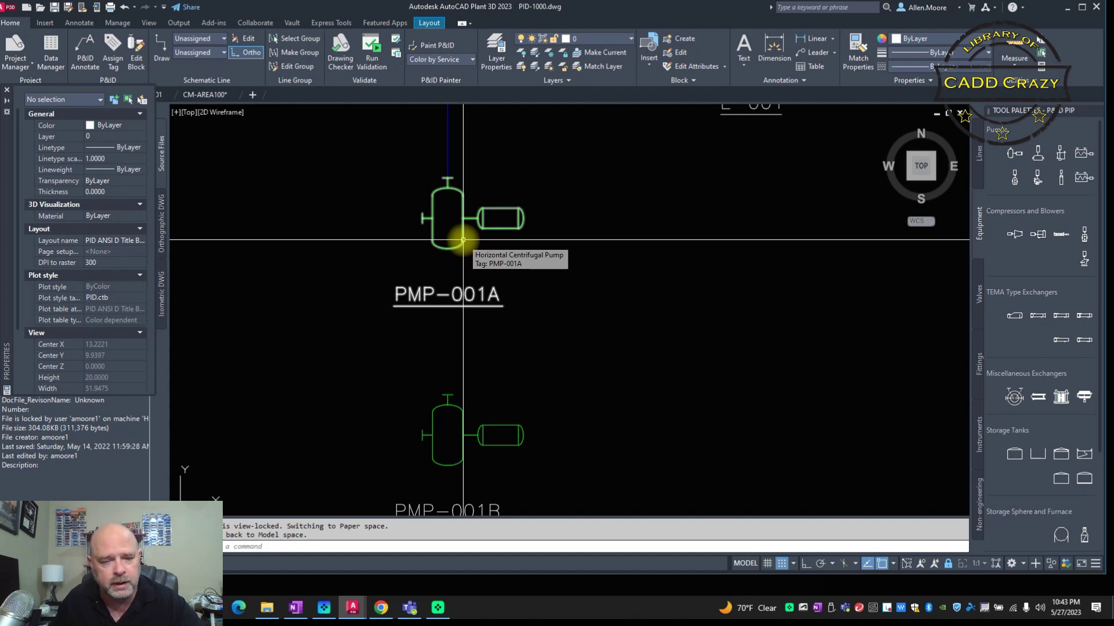
Select the upper pump PMP-001A and set its Type property to B - Blowers
{"action": "left_click", "coordinate": [463, 239]}
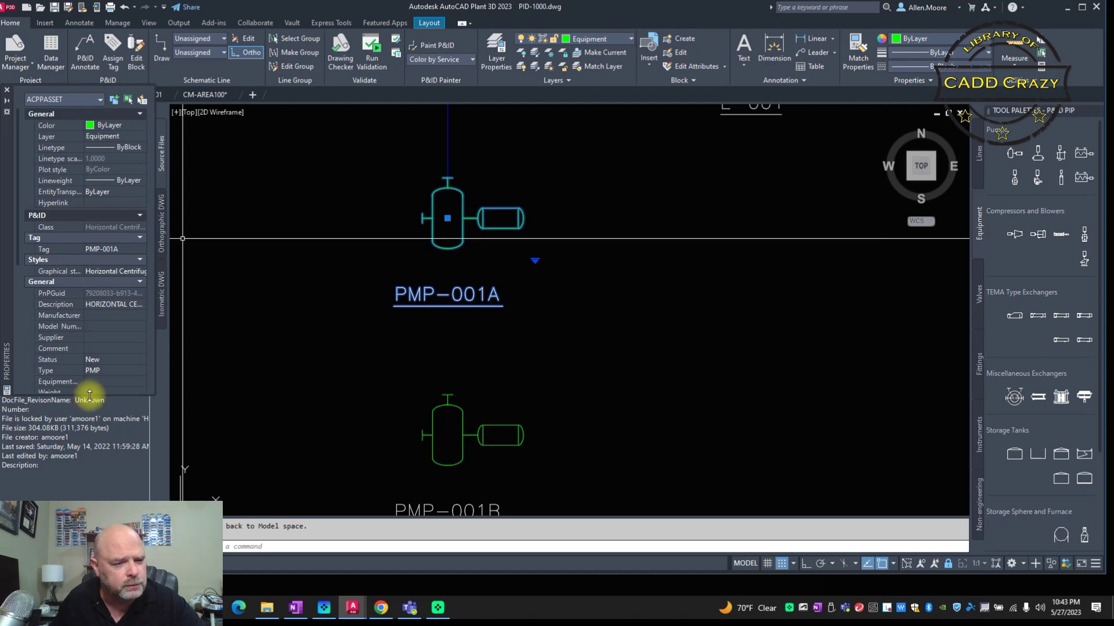
{"action": "left_click_drag", "start_coordinate": [89, 394], "coordinate": [89, 498]}
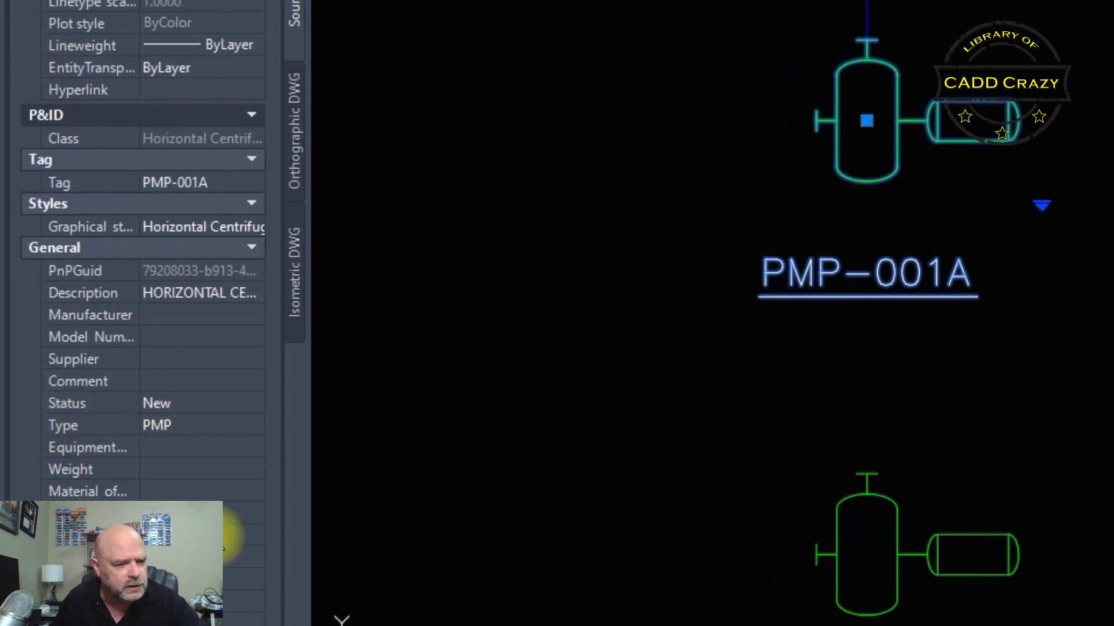
{"action": "left_click", "coordinate": [213, 424]}
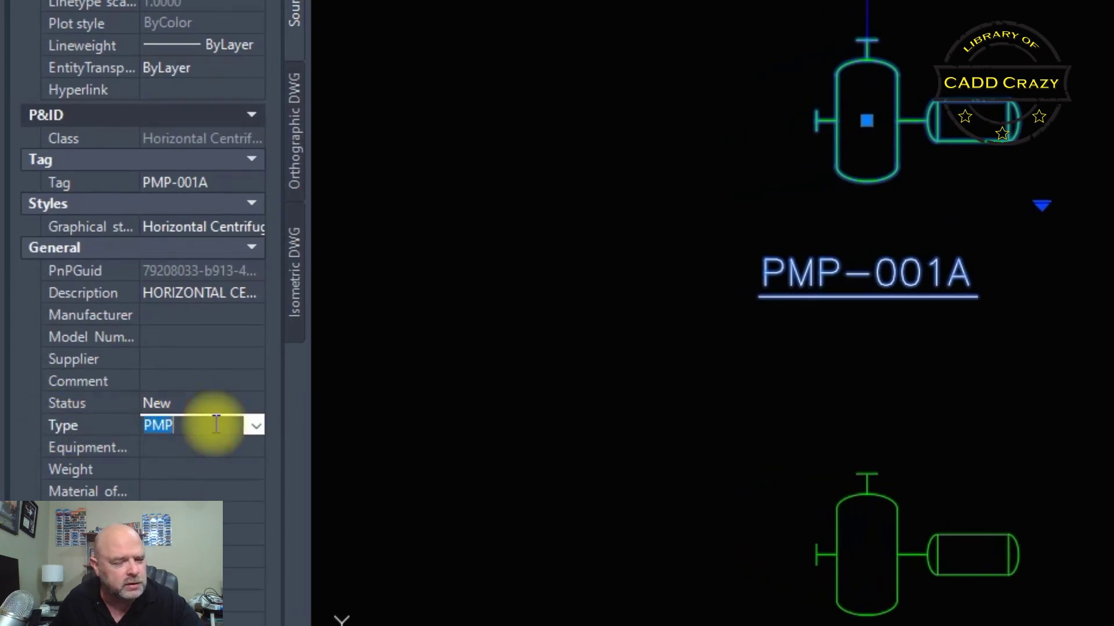
{"action": "left_click", "coordinate": [253, 424]}
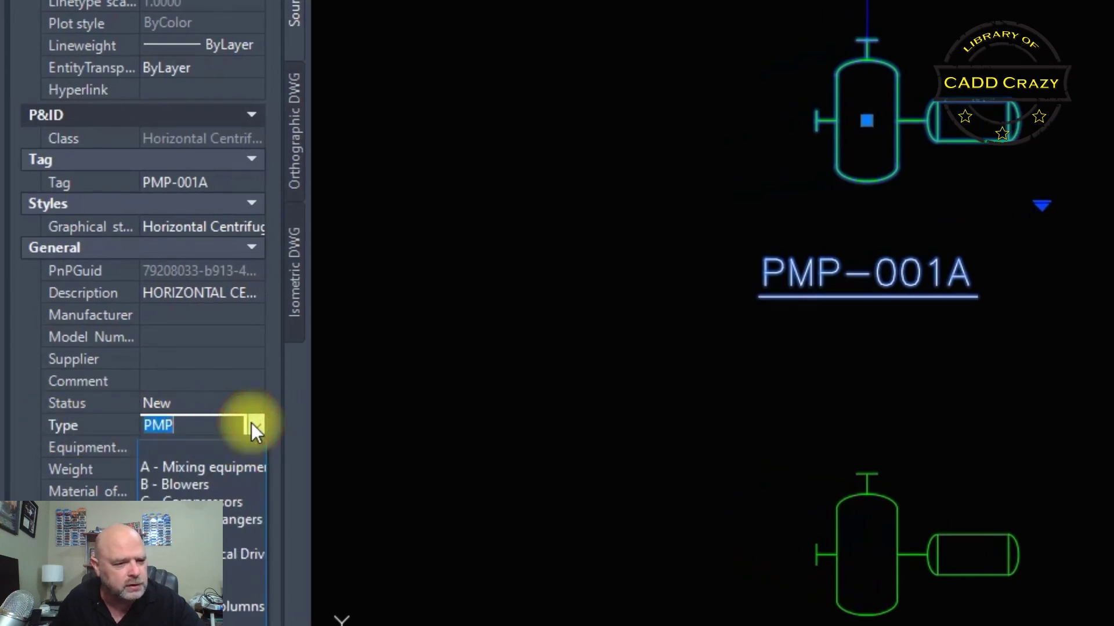
{"action": "left_click", "coordinate": [200, 484]}
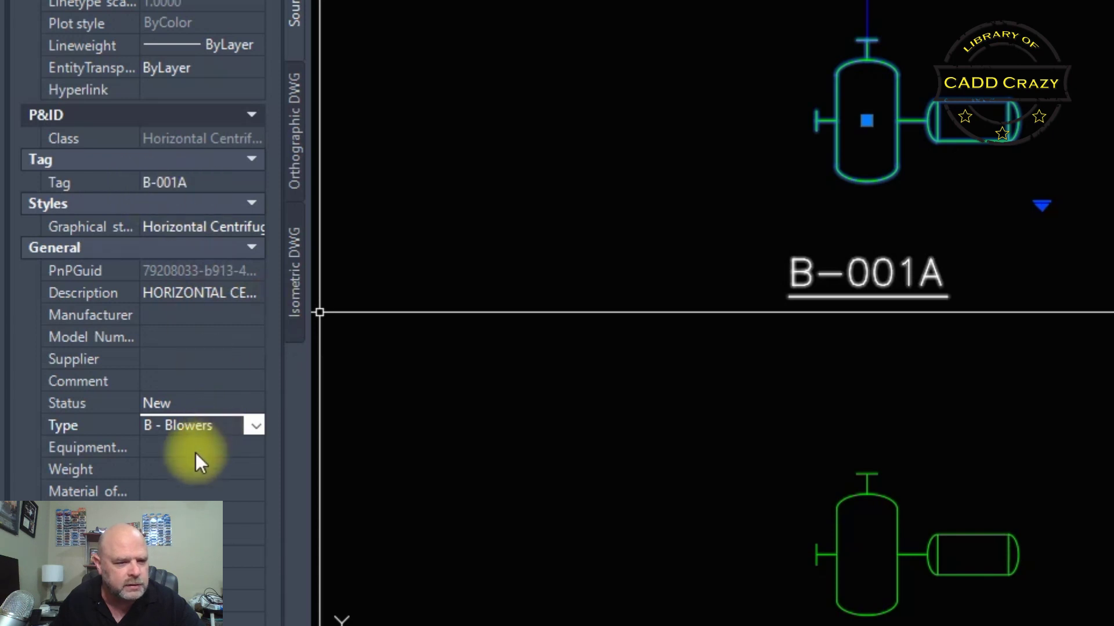
Set the upper pump's Type property back to PMP and clear the selection
{"action": "left_click", "coordinate": [186, 425]}
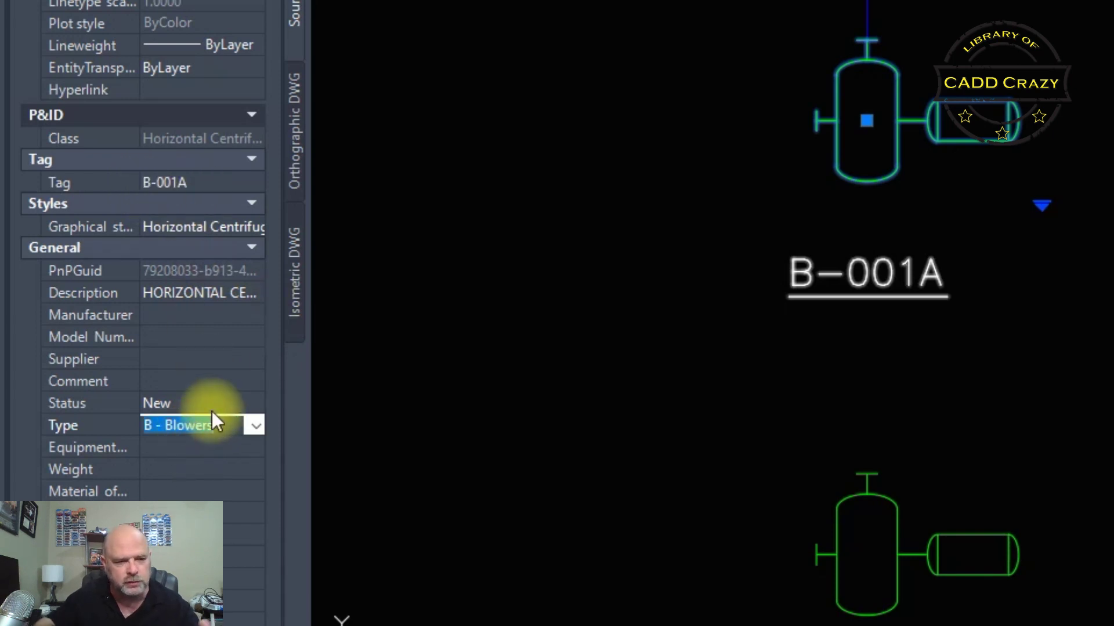
{"action": "type", "text": "PMP"}
{"action": "key", "text": "Tab"}
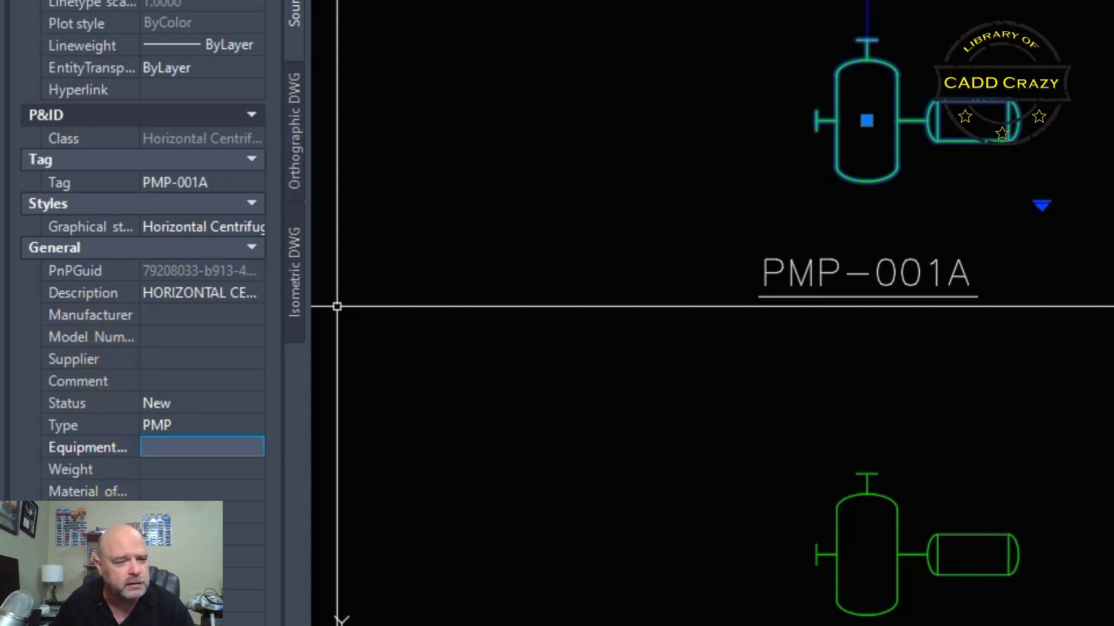
{"action": "scroll", "coordinate": [145, 290], "scroll_direction": "down", "scroll_amount": 4}
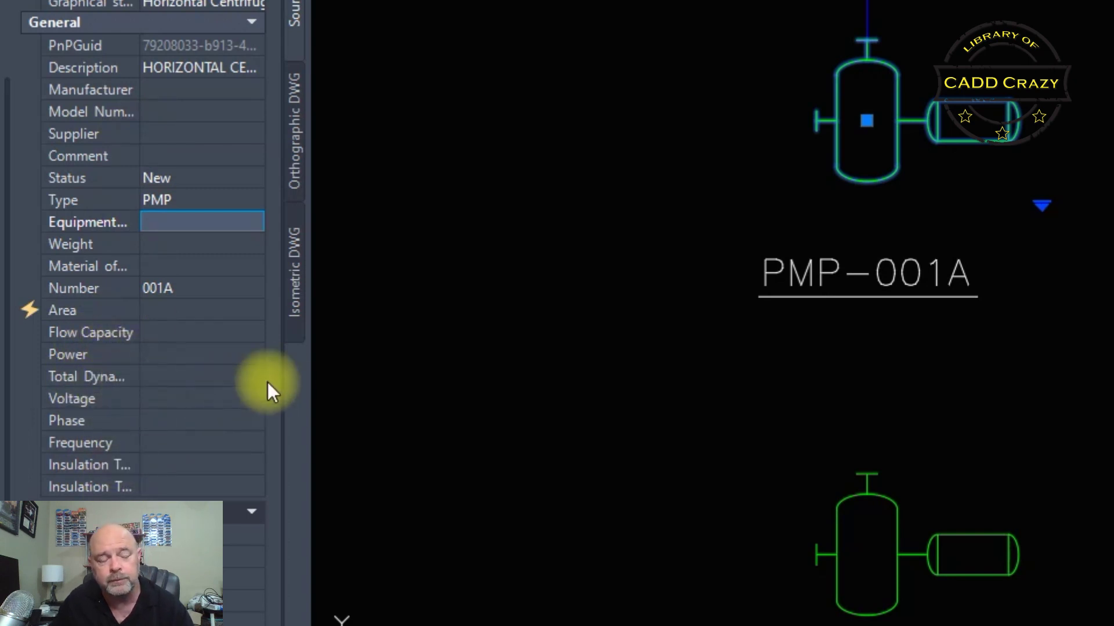
{"action": "key", "text": "Escape"}
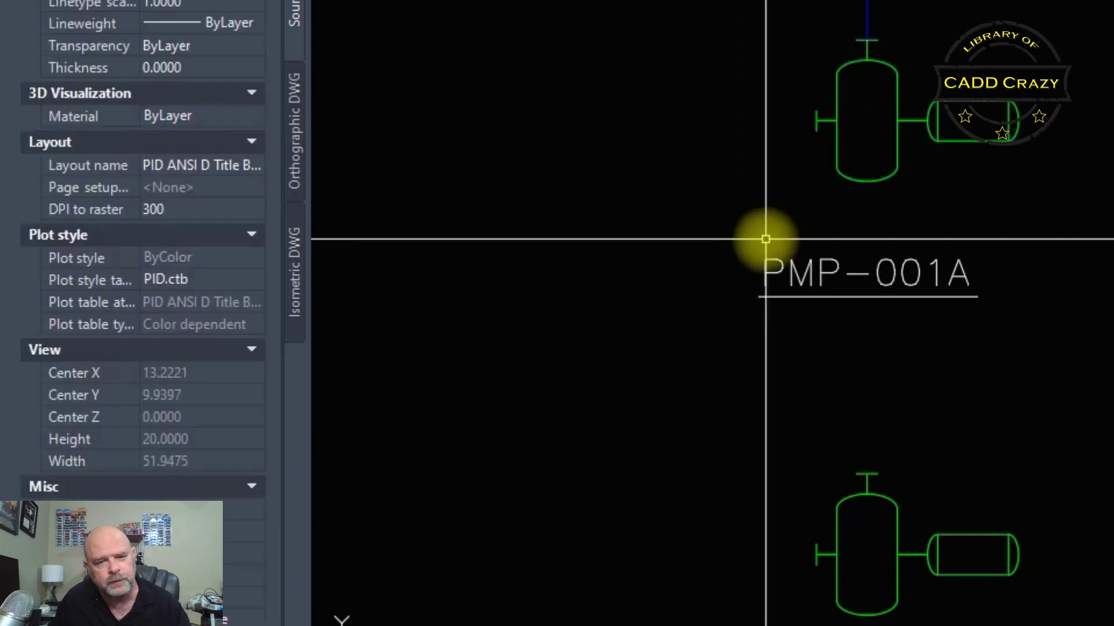
Draw a horizontal schematic line into the suction nozzle of each pump, PMP-001A and PMP-001B, starting in the empty area beside them
{"action": "scroll", "coordinate": [761, 293], "scroll_direction": "down", "scroll_amount": 5}
{"action": "scroll", "coordinate": [820, 249], "scroll_direction": "up", "scroll_amount": 3}
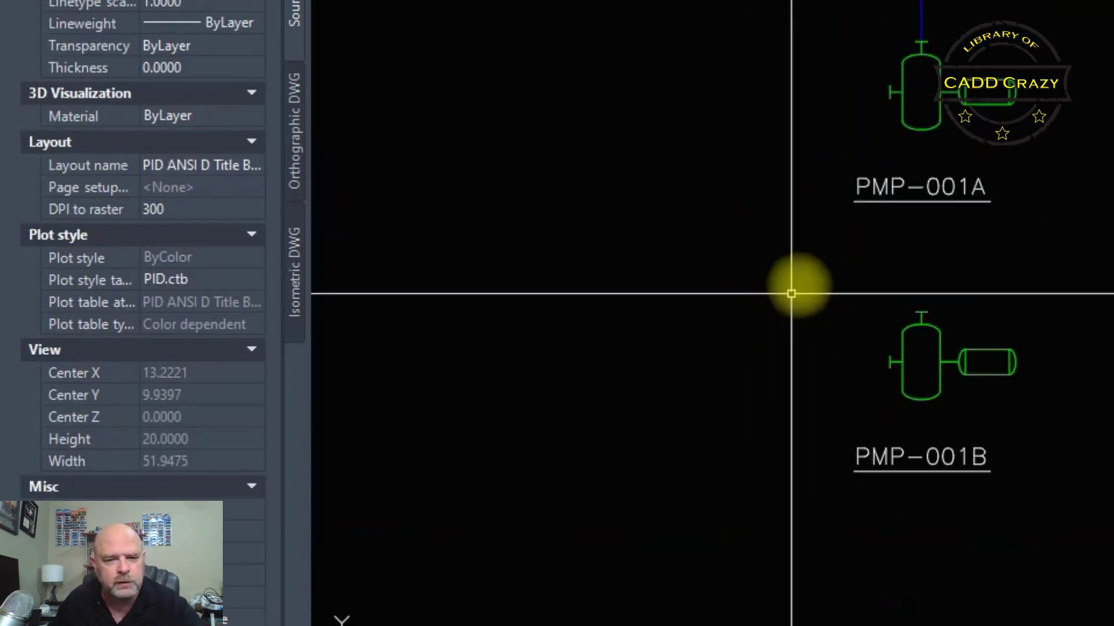
{"action": "middle_click_drag", "start_coordinate": [921, 194], "coordinate": [796, 414]}
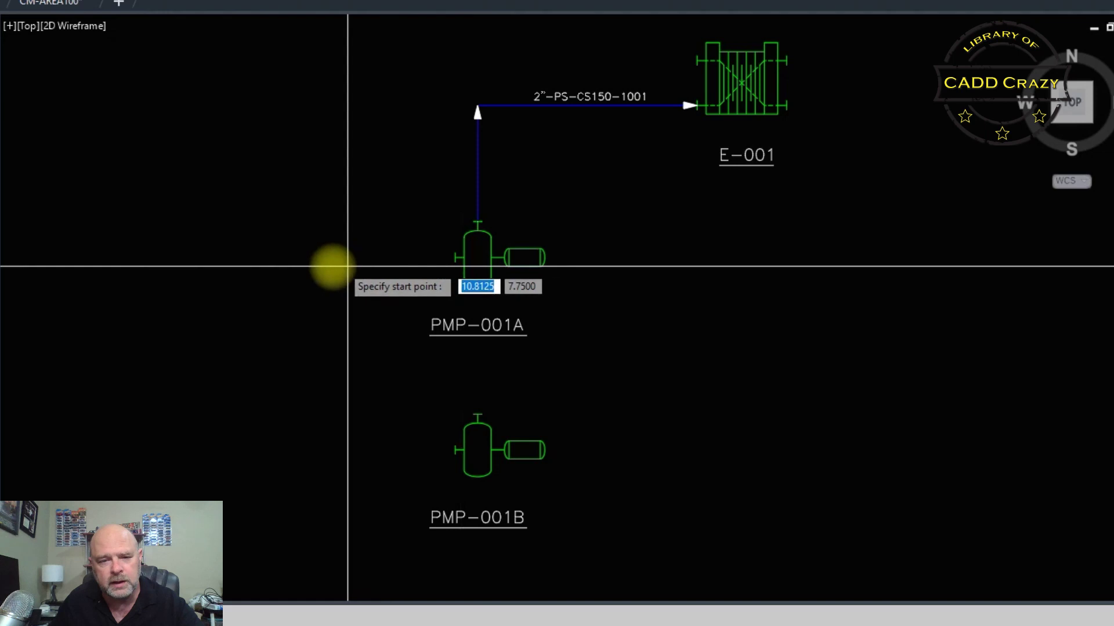
{"action": "left_click", "coordinate": [146, 256]}
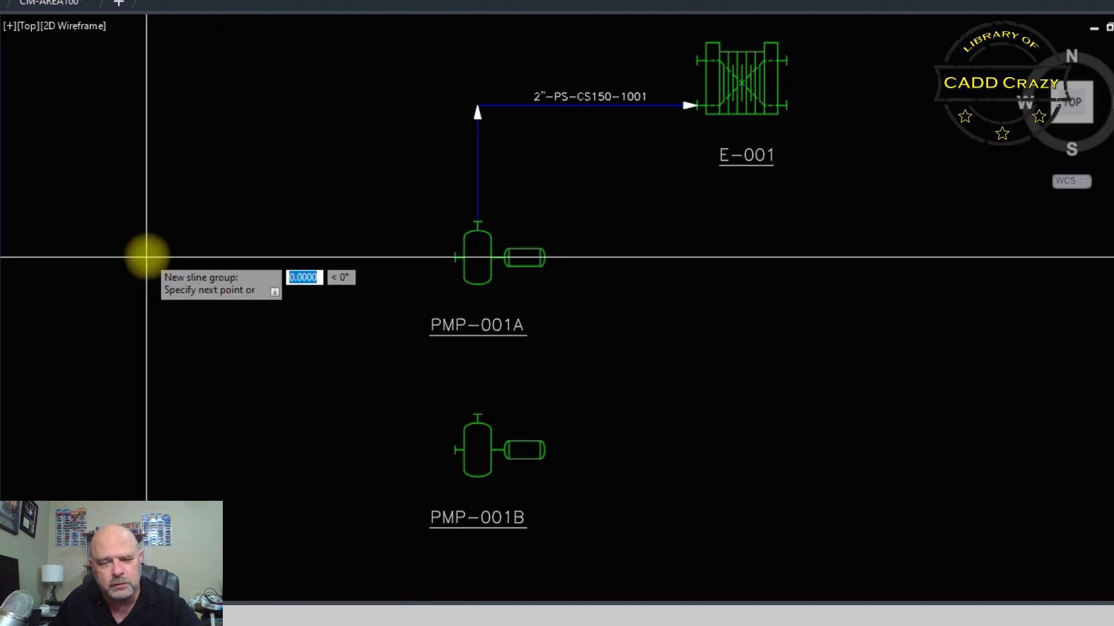
{"action": "left_click", "coordinate": [456, 257]}
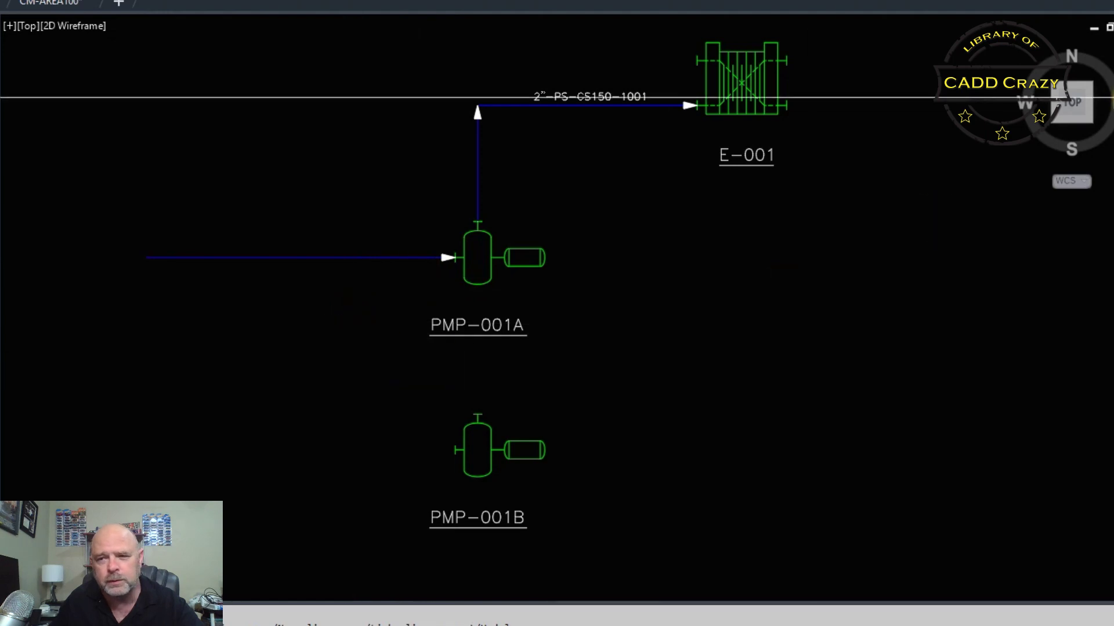
{"action": "left_click", "coordinate": [251, 446]}
{"action": "left_click", "coordinate": [451, 449]}
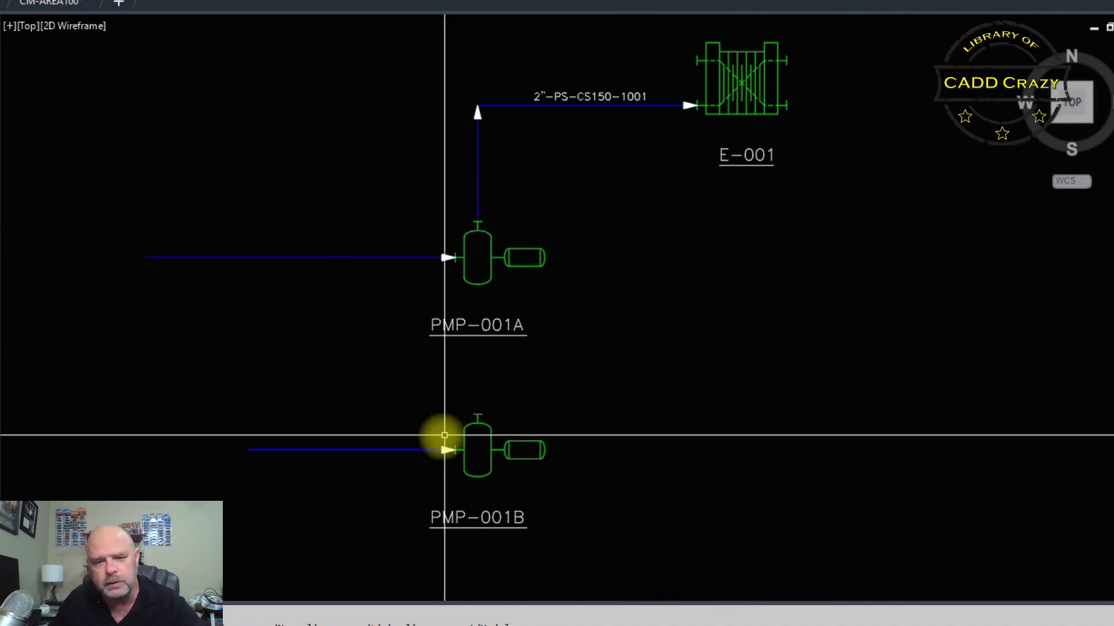
Draw a schematic line from PMP-001B's discharge nozzle up, across between the pumps, and up to join line 2"-PS-CS150-1001
{"action": "key", "text": "Return"}
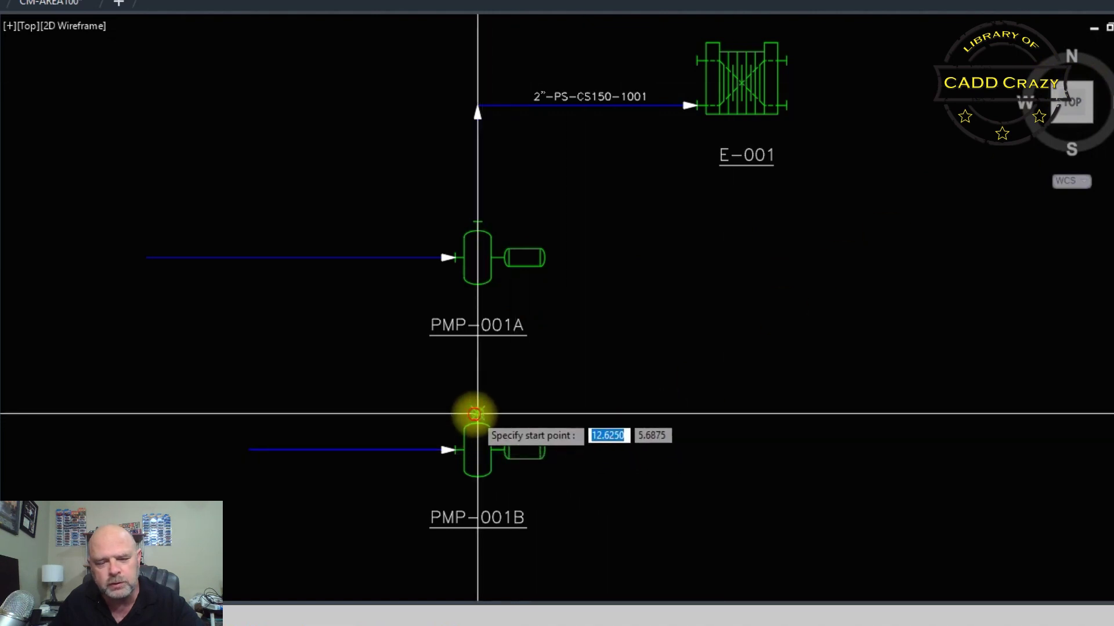
{"action": "left_click", "coordinate": [477, 413]}
{"action": "left_click", "coordinate": [490, 361]}
{"action": "left_click", "coordinate": [572, 361]}
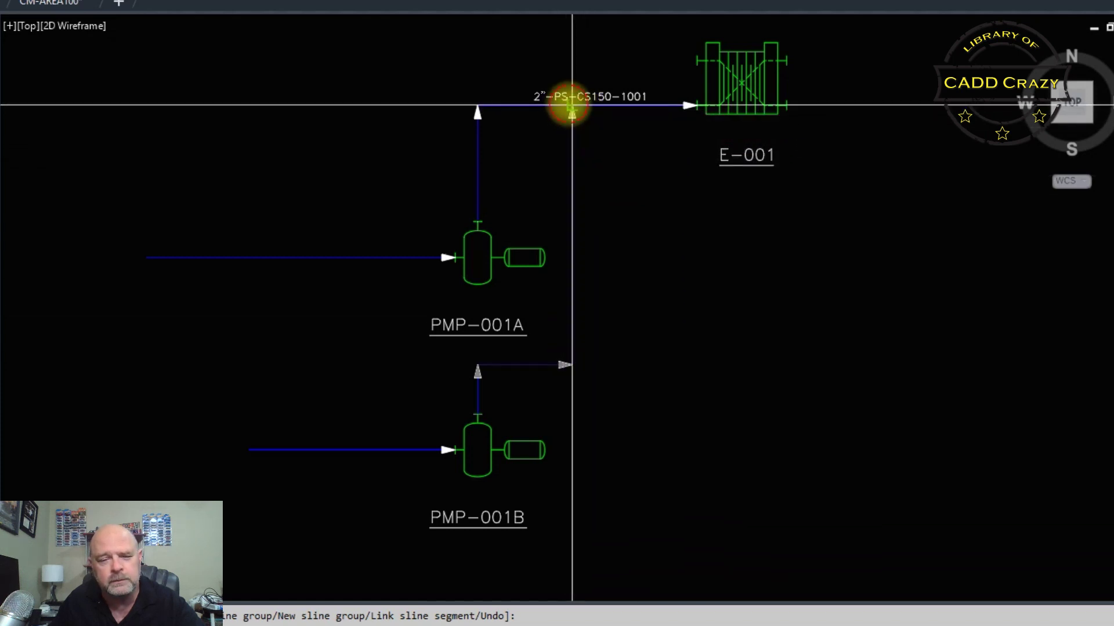
{"action": "left_click", "coordinate": [572, 105]}
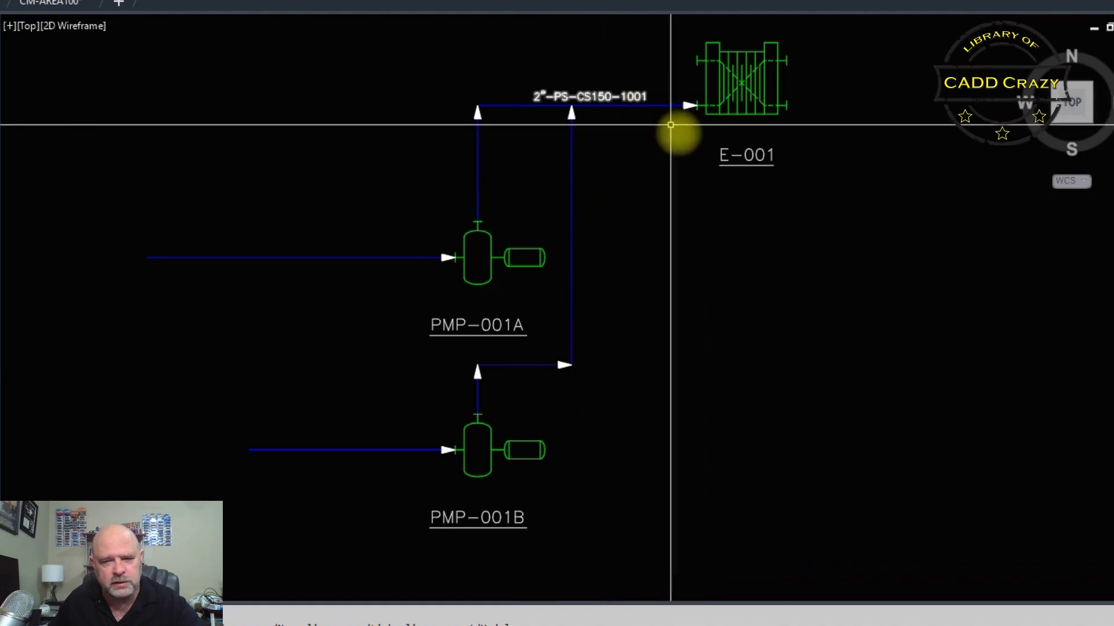
Move heat exchanger E-001 horizontally farther away from the pumps, stretching its connected line
{"action": "mouse_move", "coordinate": [696, 157]}
{"action": "middle_mouse_down"}
{"action": "mouse_move", "coordinate": [582, 194]}
{"action": "mouse_move", "coordinate": [584, 157]}
{"action": "mouse_move", "coordinate": [609, 148]}
{"action": "mouse_move", "coordinate": [599, 207]}
{"action": "middle_mouse_up"}
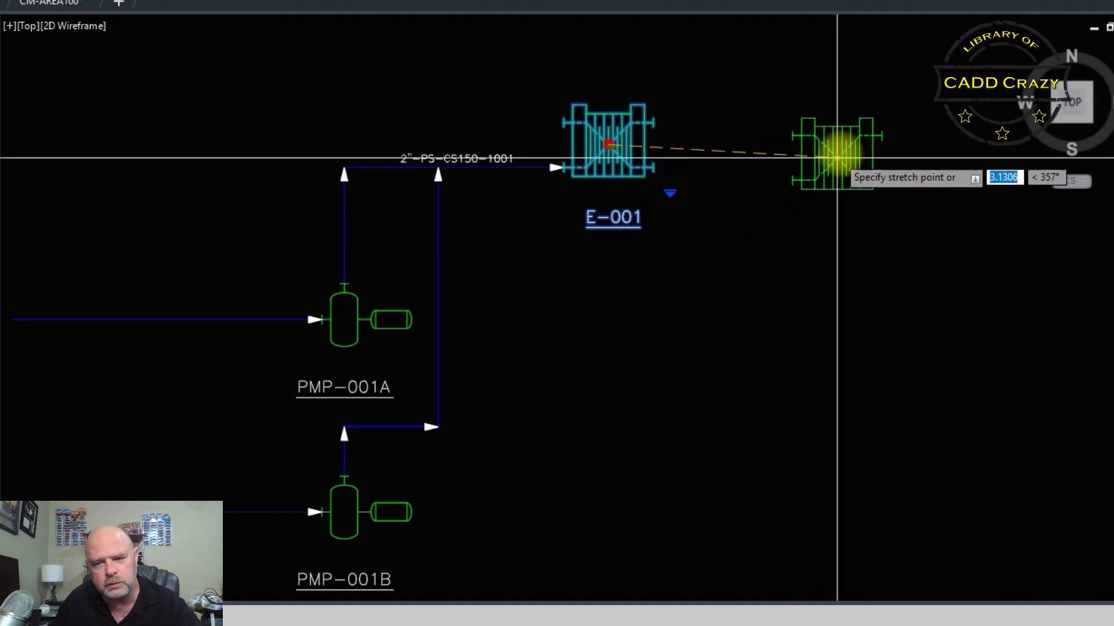
{"action": "left_click", "coordinate": [886, 144]}
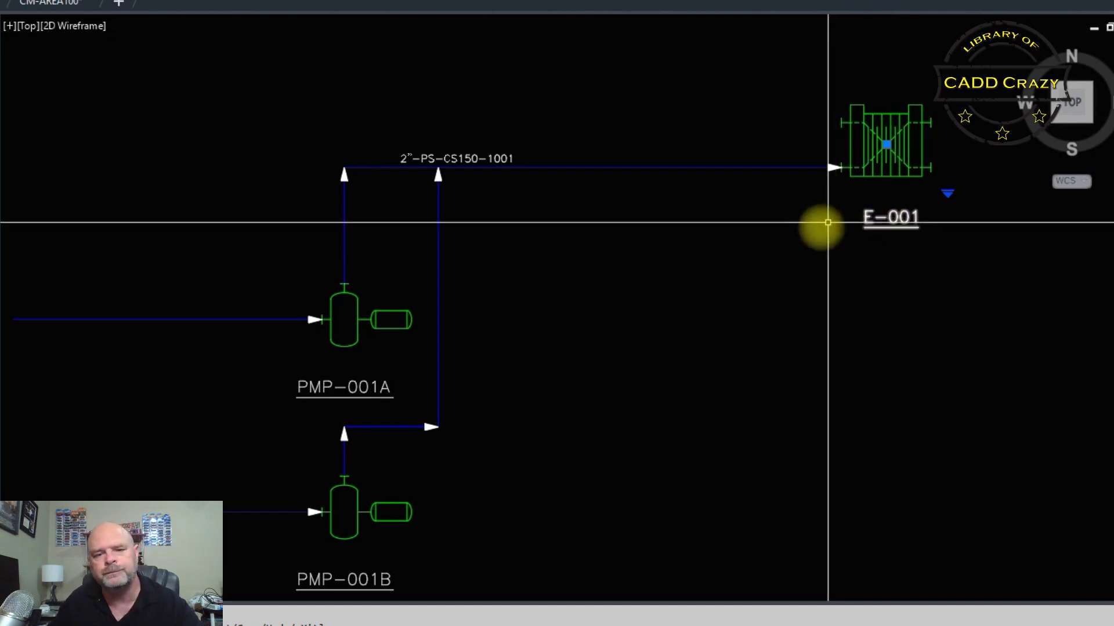
{"action": "scroll", "coordinate": [758, 251], "scroll_direction": "down", "scroll_amount": 2}
{"action": "mouse_move", "coordinate": [776, 264]}
{"action": "middle_mouse_down"}
{"action": "mouse_move", "coordinate": [610, 237]}
{"action": "mouse_move", "coordinate": [635, 180]}
{"action": "middle_mouse_up"}
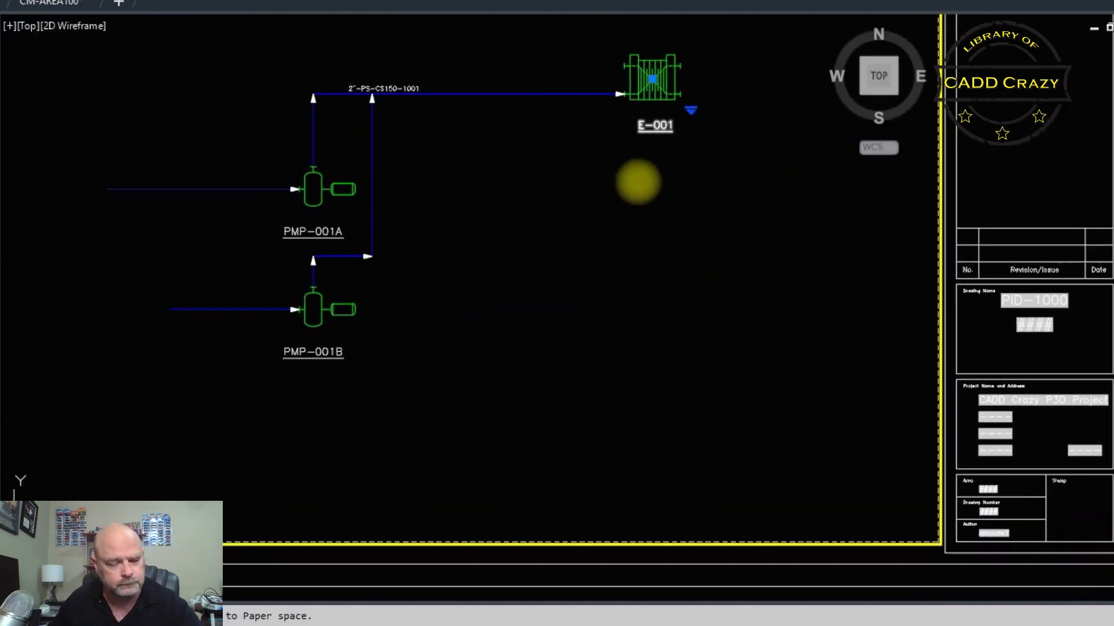
Annotate pump PMP-001B with the Oval Tag Style, placing it centered below the existing equipment tag
{"action": "middle_click_drag", "start_coordinate": [466, 232], "coordinate": [791, 115]}
{"action": "scroll", "coordinate": [706, 193], "scroll_direction": "up", "scroll_amount": 2}
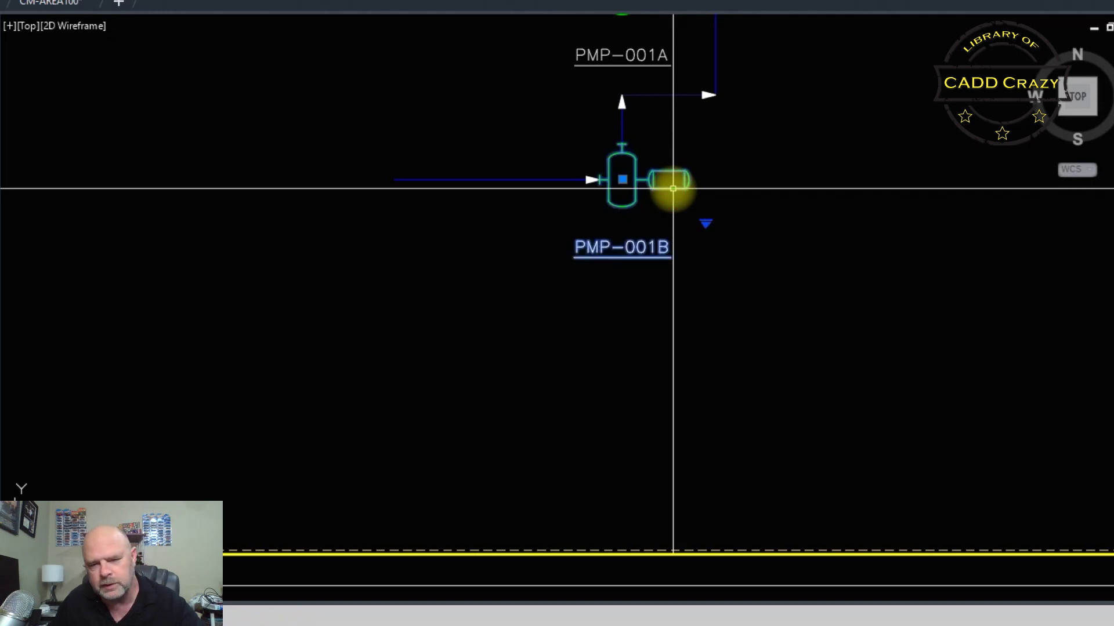
{"action": "right_click", "coordinate": [673, 189]}
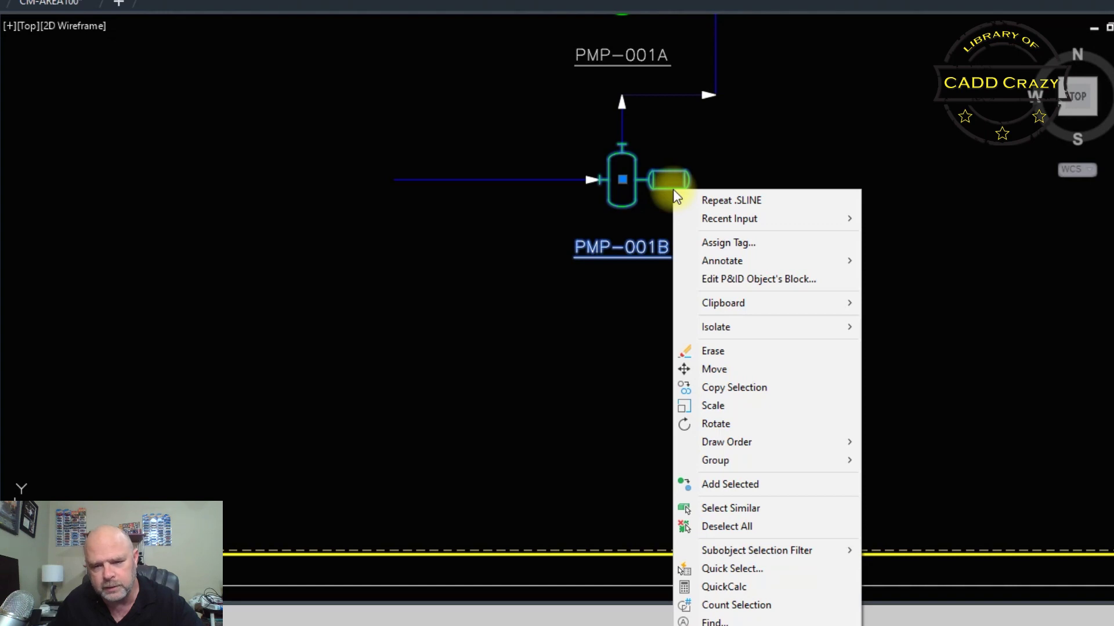
{"action": "mouse_move", "coordinate": [727, 261]}
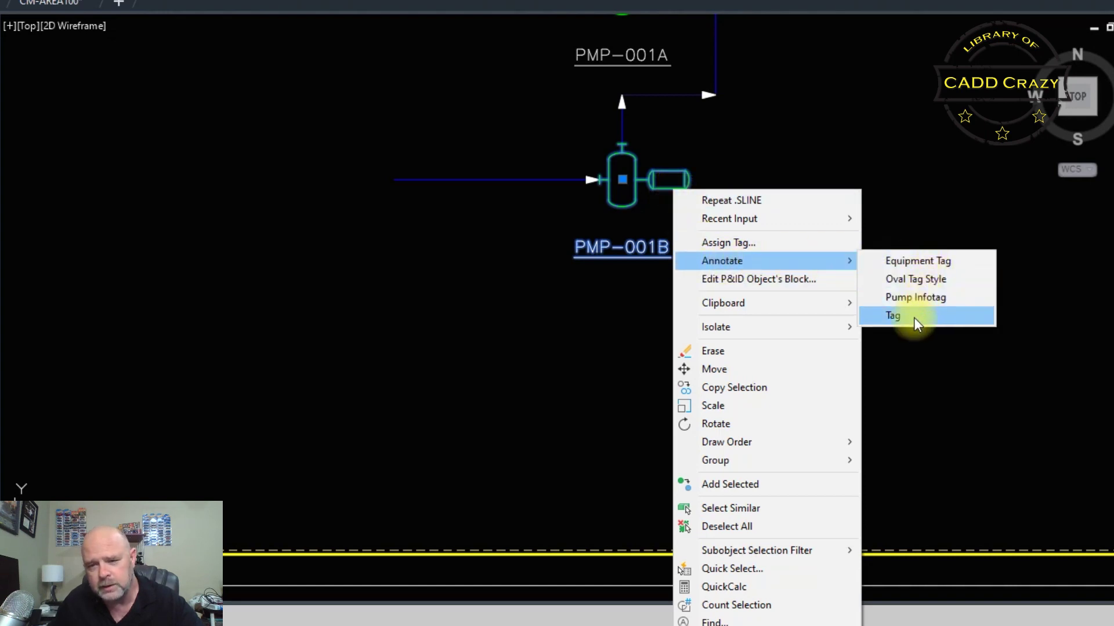
{"action": "left_click", "coordinate": [914, 280]}
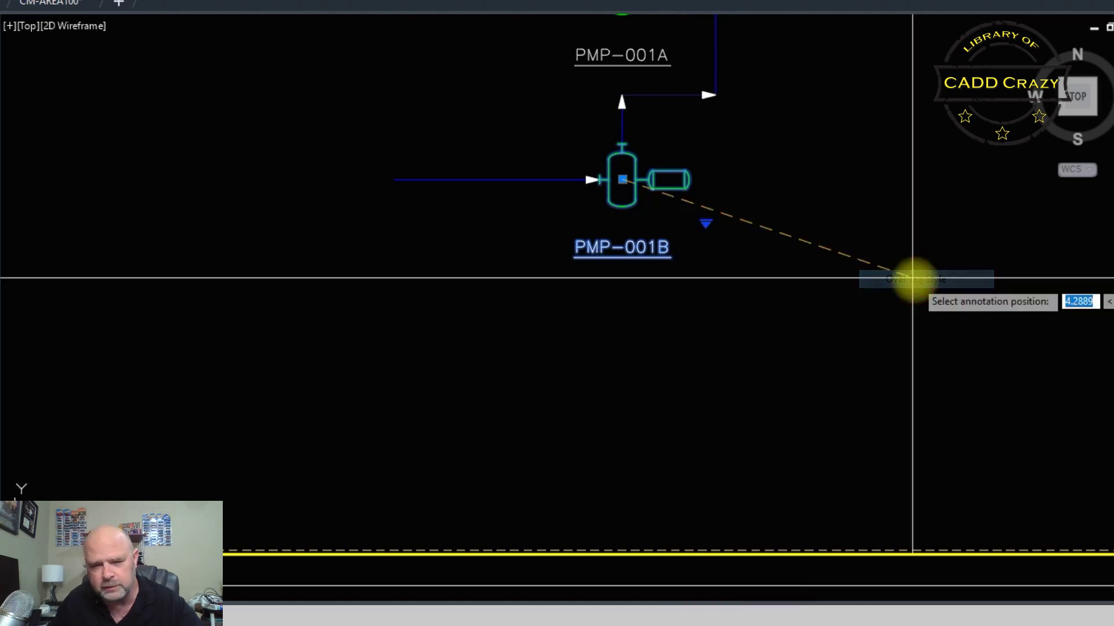
{"action": "left_click", "coordinate": [622, 304]}
{"action": "scroll", "coordinate": [604, 321], "scroll_direction": "up", "scroll_amount": 4}
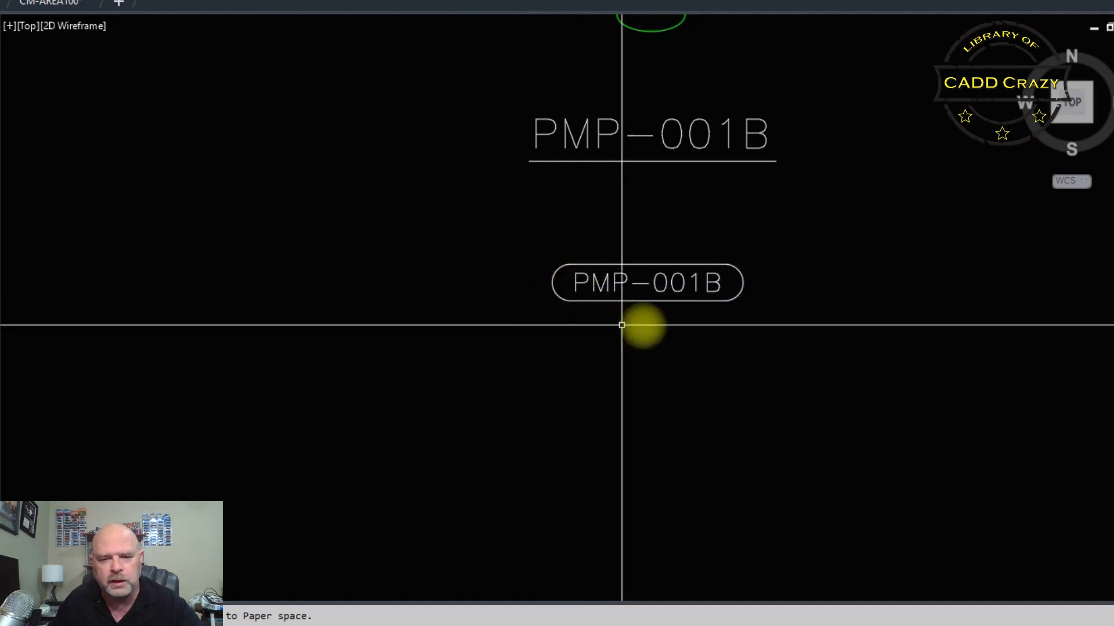
Annotate pump PMP-001B with the Pump Infotag style, placing it well below the oval tag near the drawing border
{"action": "scroll", "coordinate": [762, 272], "scroll_direction": "down", "scroll_amount": 2}
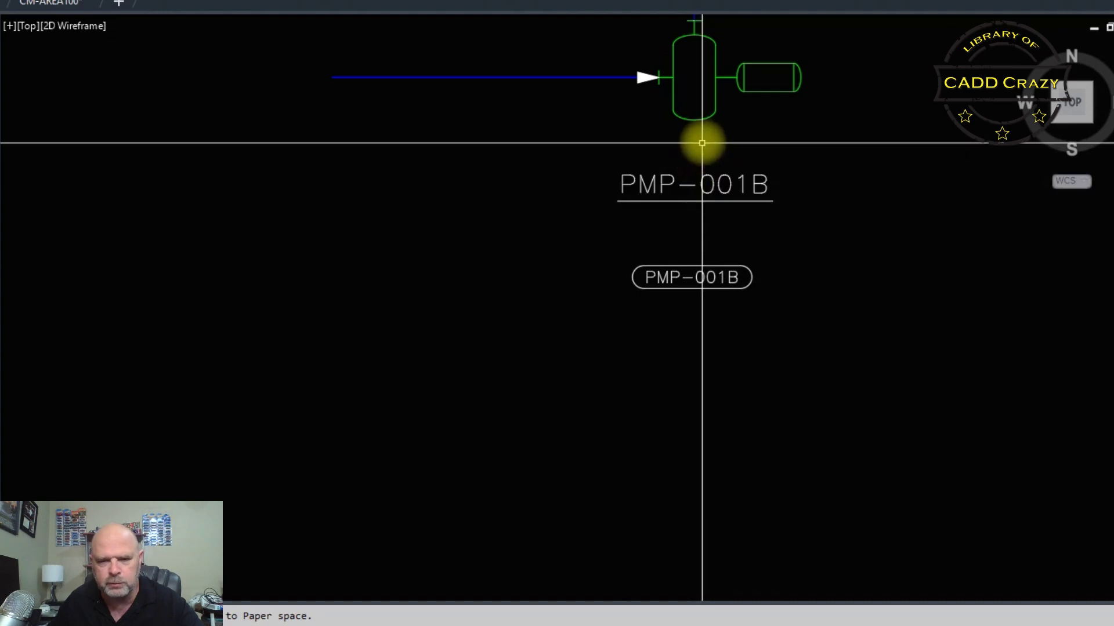
{"action": "left_click", "coordinate": [707, 116]}
{"action": "right_click", "coordinate": [708, 119]}
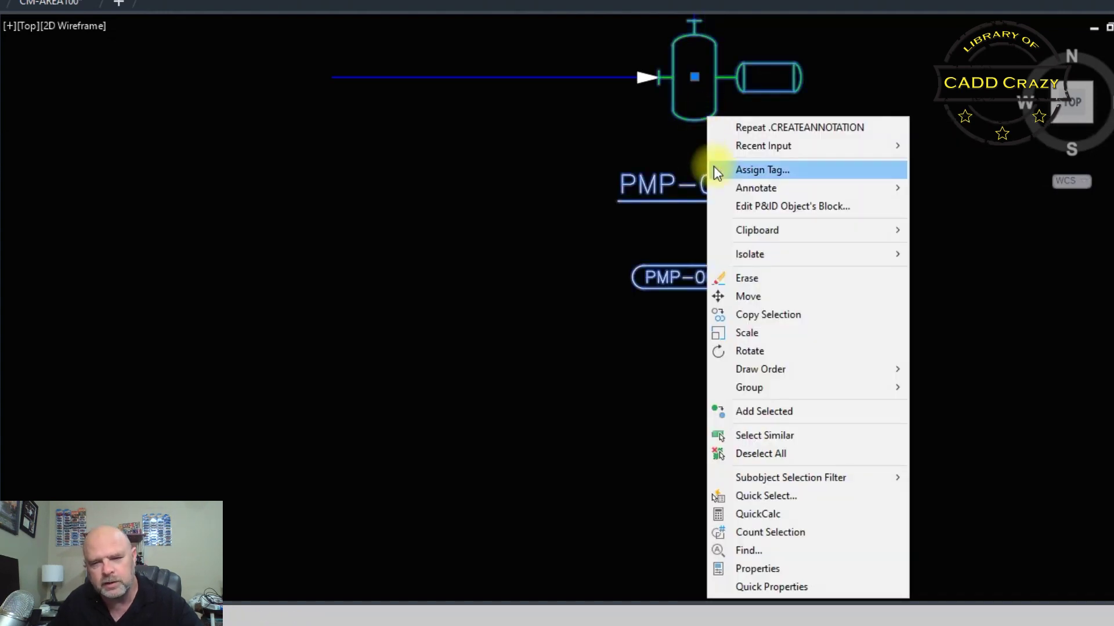
{"action": "mouse_move", "coordinate": [750, 188]}
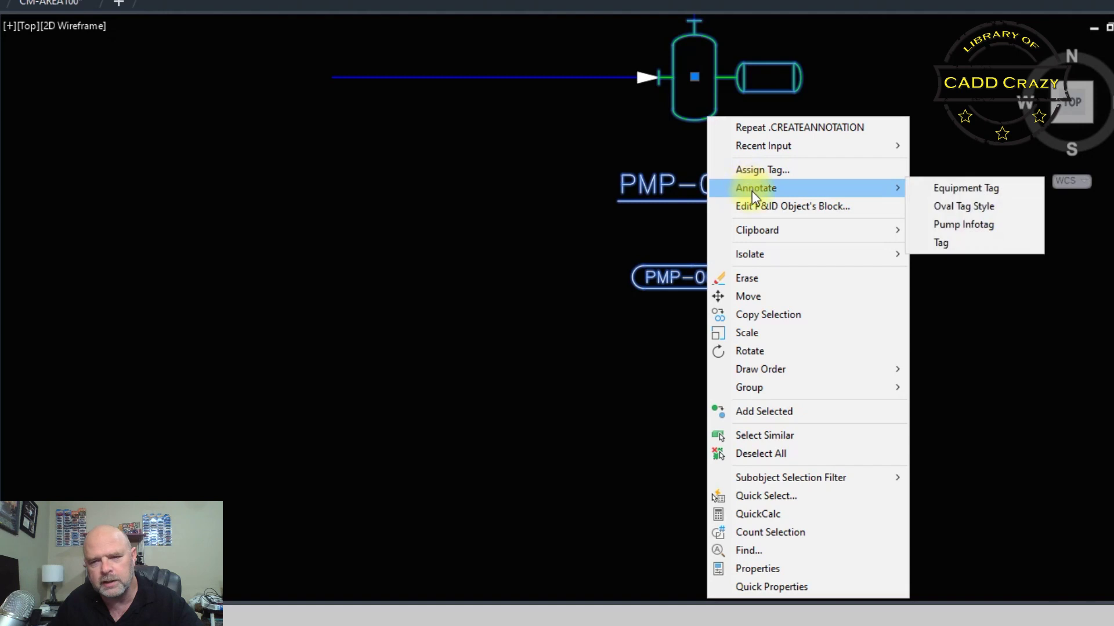
{"action": "left_click", "coordinate": [967, 233]}
{"action": "scroll", "coordinate": [704, 316], "scroll_direction": "down", "scroll_amount": 4}
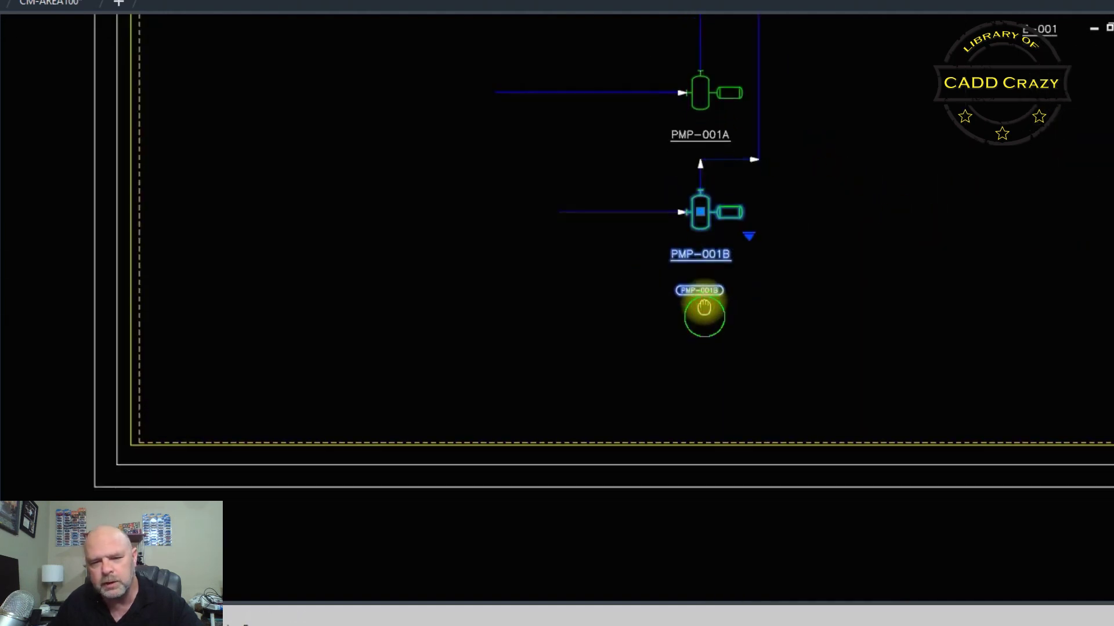
{"action": "middle_click_drag", "start_coordinate": [704, 316], "coordinate": [693, 230]}
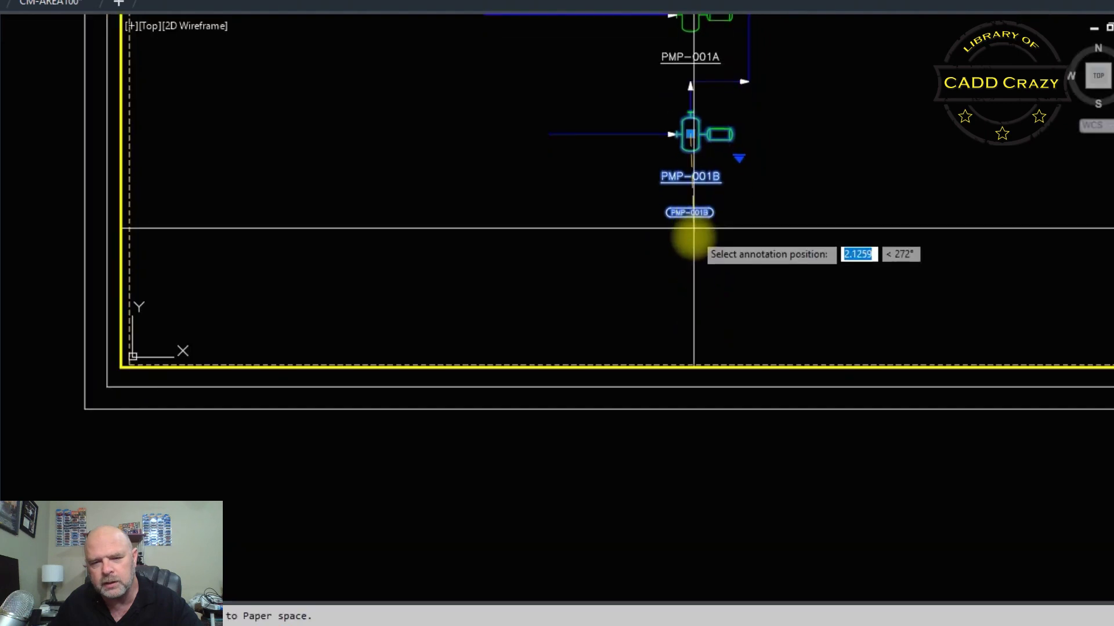
{"action": "left_click", "coordinate": [693, 336]}
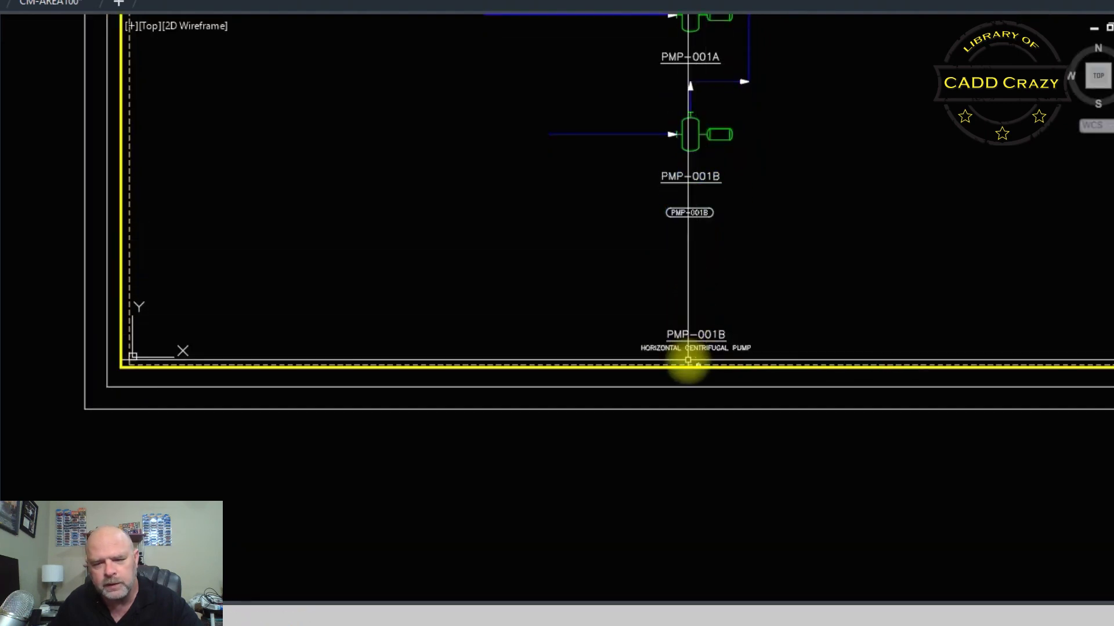
Move the Pump Infotag annotation straight up by 0.25 to clear the drawing border, and deselect it
{"action": "scroll", "coordinate": [688, 358], "scroll_direction": "up", "scroll_amount": 4}
{"action": "left_click", "coordinate": [705, 290]}
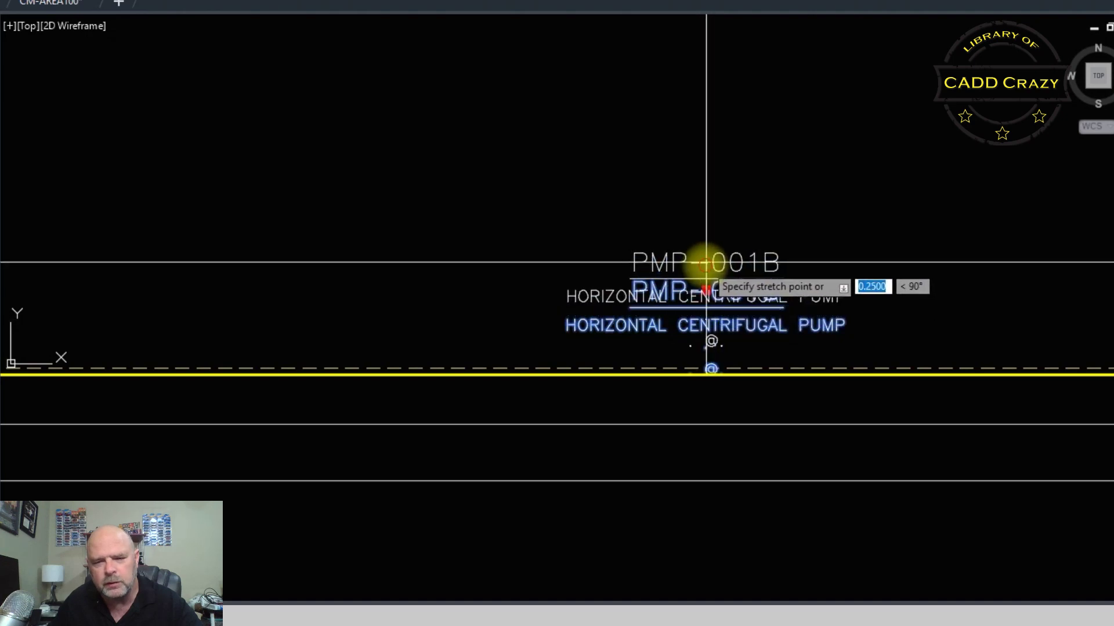
{"action": "left_click", "coordinate": [705, 262]}
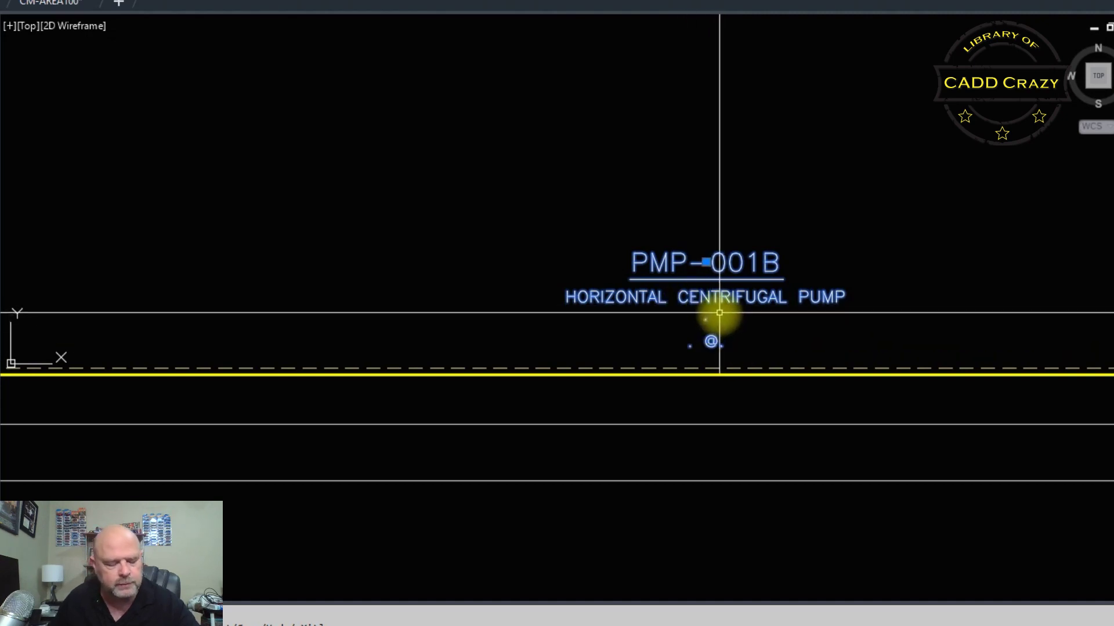
{"action": "key", "text": "Escape"}
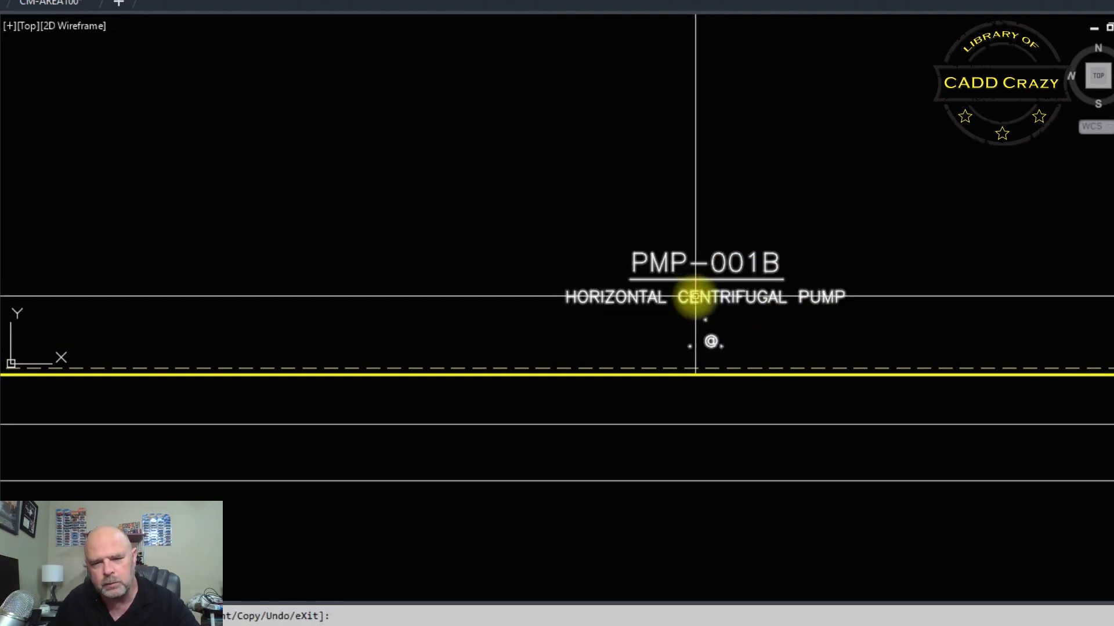
Edit the Pump Infotag annotation of PMP-001B and set its manufacturer to ABC MFG
{"action": "double_click", "coordinate": [696, 297]}
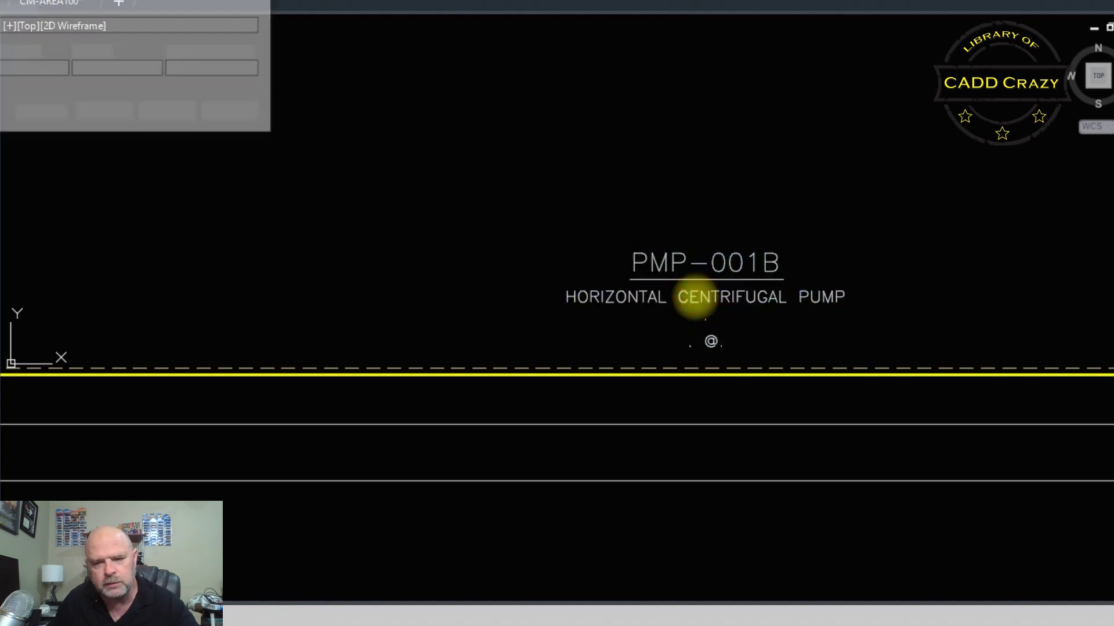
{"action": "left_click_drag", "start_coordinate": [140, 1], "coordinate": [389, 83]}
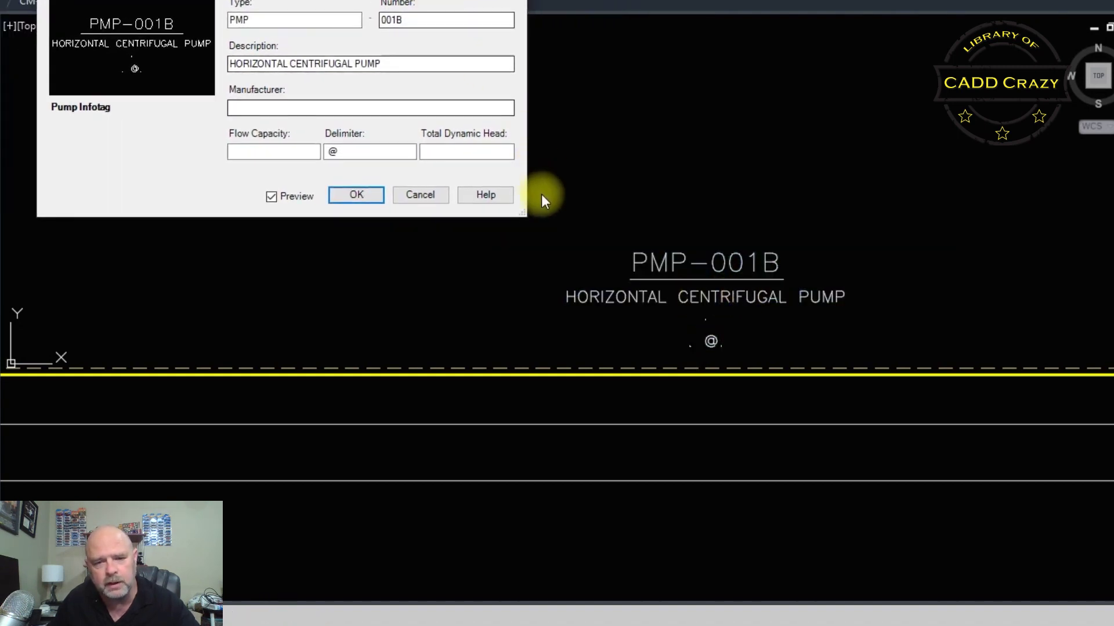
{"action": "left_click_drag", "start_coordinate": [523, 215], "coordinate": [651, 219]}
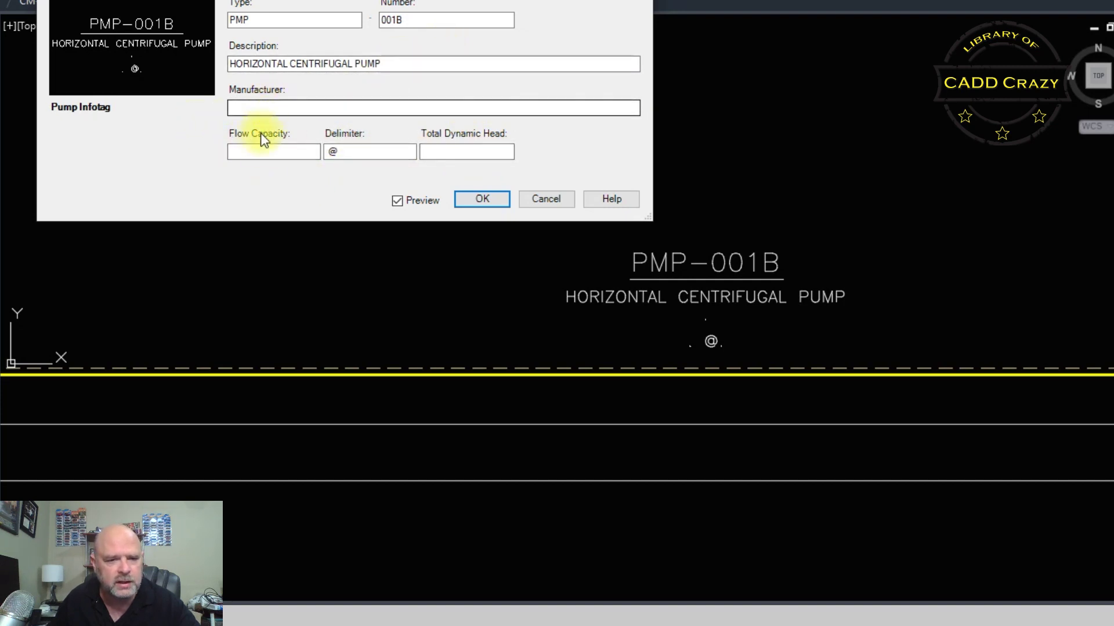
{"action": "left_click", "coordinate": [267, 109]}
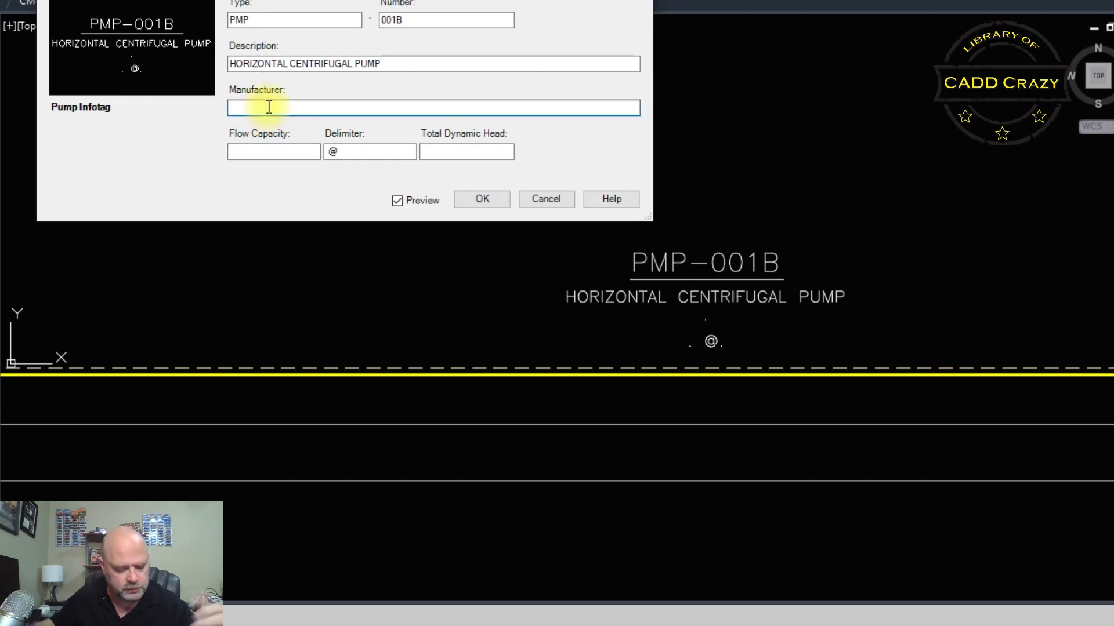
{"action": "type", "text": "ABC MFG"}
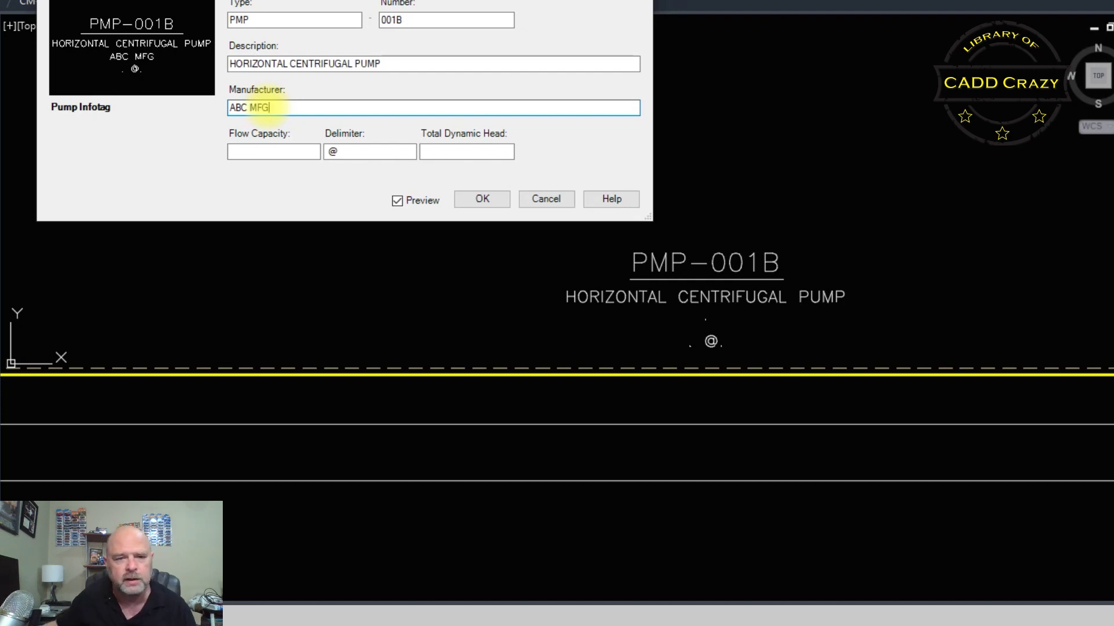
{"action": "left_click", "coordinate": [484, 199]}
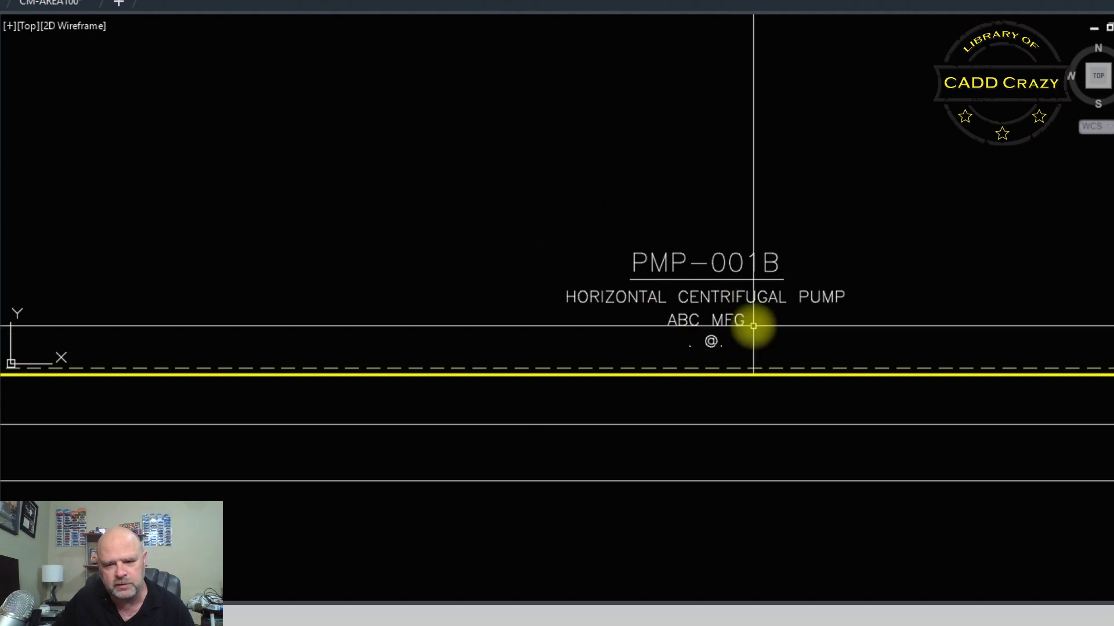
Change the description of pump PMP-001B to PROCESS PUMP, starting from the pump symbol, and check its infotag
{"action": "scroll", "coordinate": [746, 261], "scroll_direction": "down", "scroll_amount": 2}
{"action": "middle_click_drag", "start_coordinate": [733, 224], "coordinate": [753, 304]}
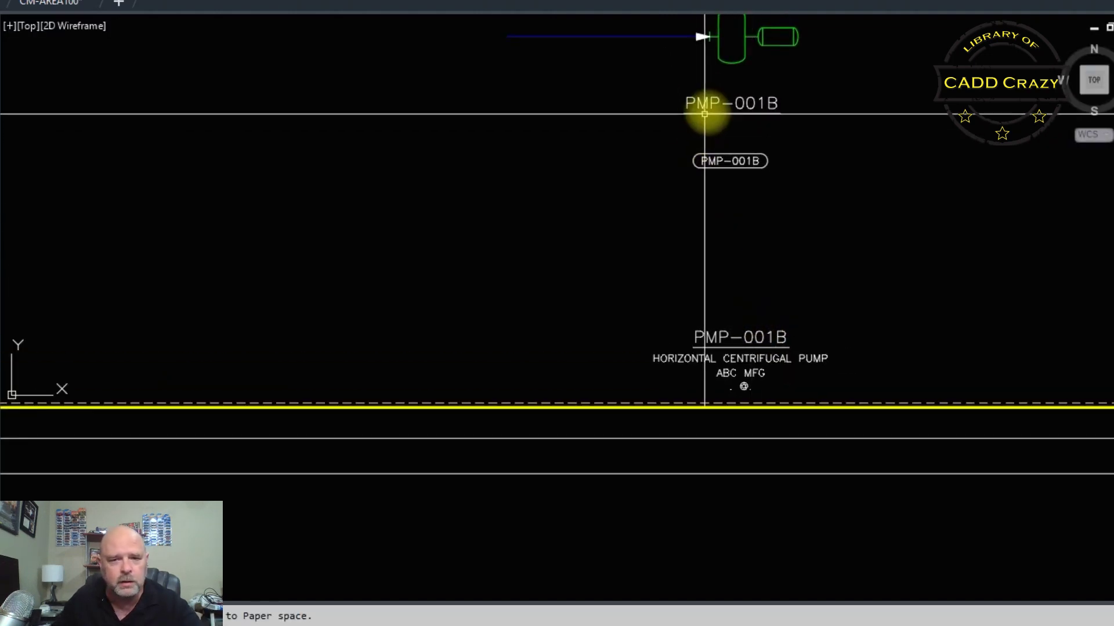
{"action": "left_click", "coordinate": [729, 62]}
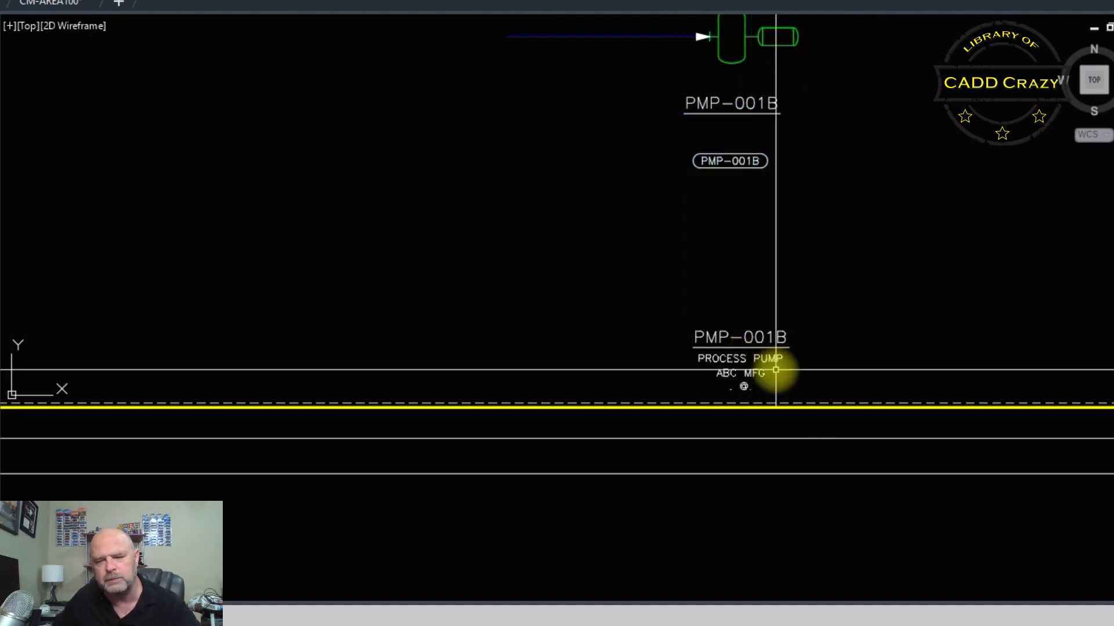
{"action": "scroll", "coordinate": [775, 368], "scroll_direction": "up", "scroll_amount": 4}
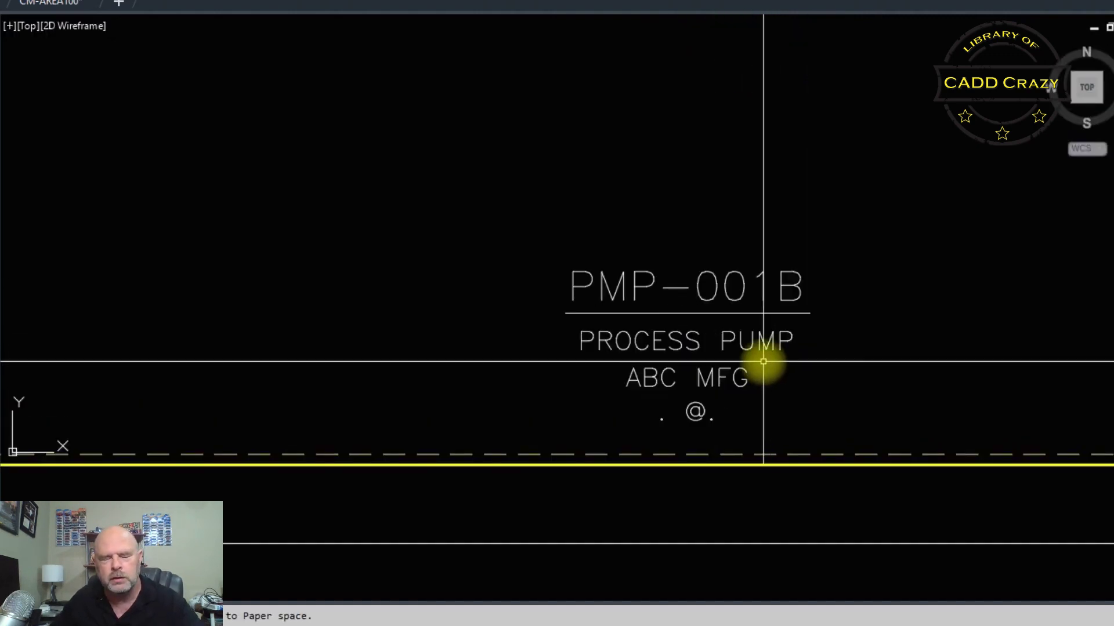
{"action": "scroll", "coordinate": [763, 366], "scroll_direction": "down", "scroll_amount": 4}
{"action": "middle_click_drag", "start_coordinate": [802, 246], "coordinate": [704, 418]}
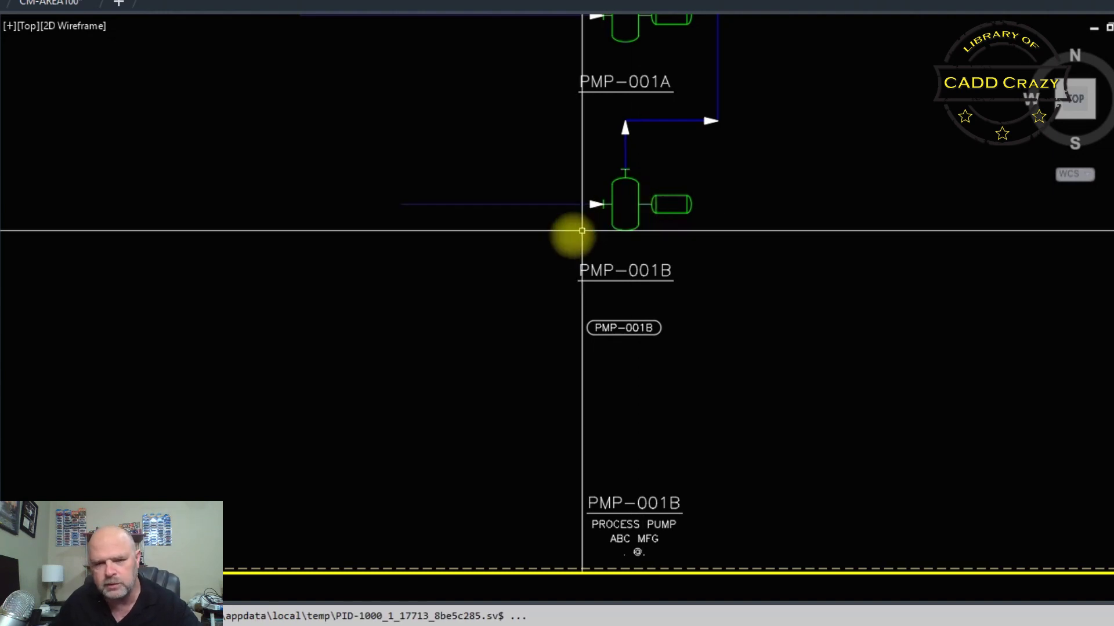
{"action": "mouse_move", "coordinate": [637, 209]}
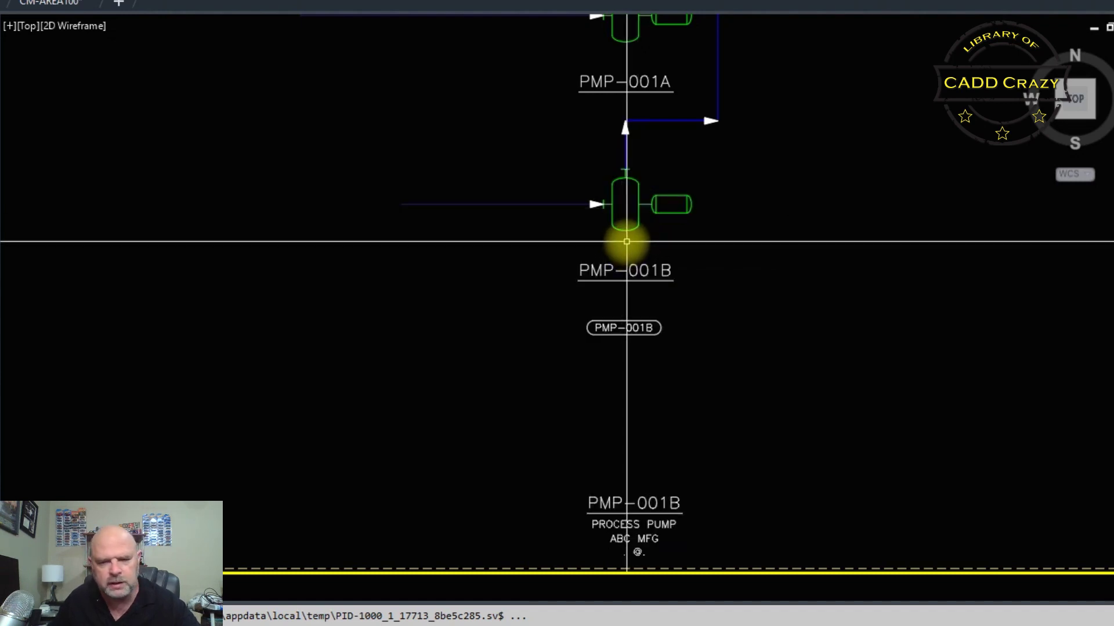
{"action": "double_click", "coordinate": [742, 215]}
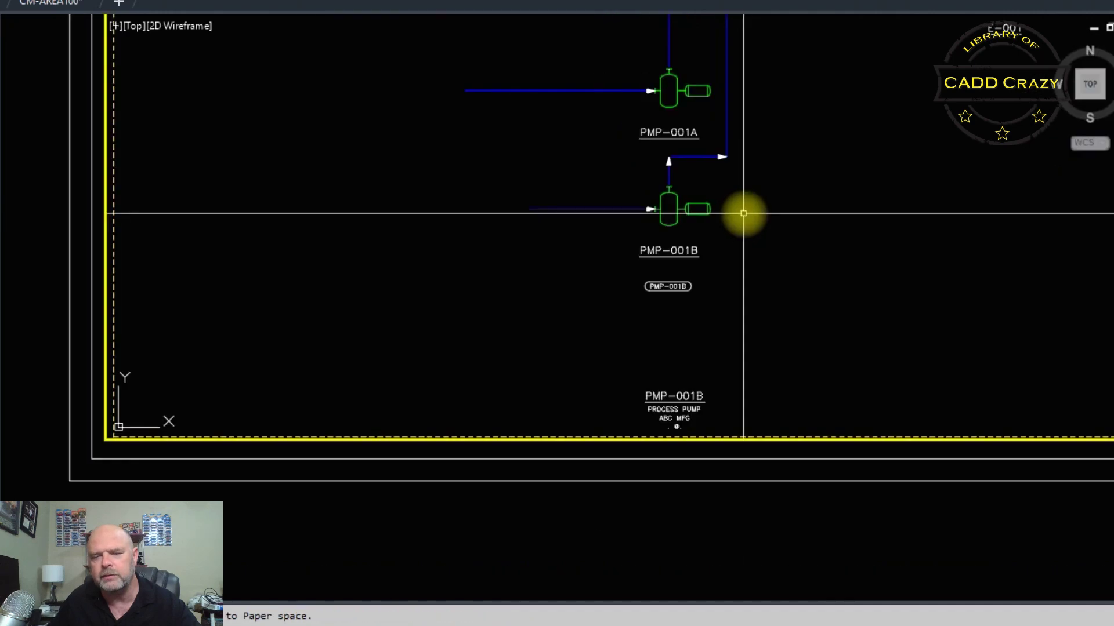
{"action": "mouse_move", "coordinate": [755, 209]}
{"action": "middle_mouse_down"}
{"action": "mouse_move", "coordinate": [391, 221]}
{"action": "mouse_move", "coordinate": [467, 288]}
{"action": "middle_mouse_up"}
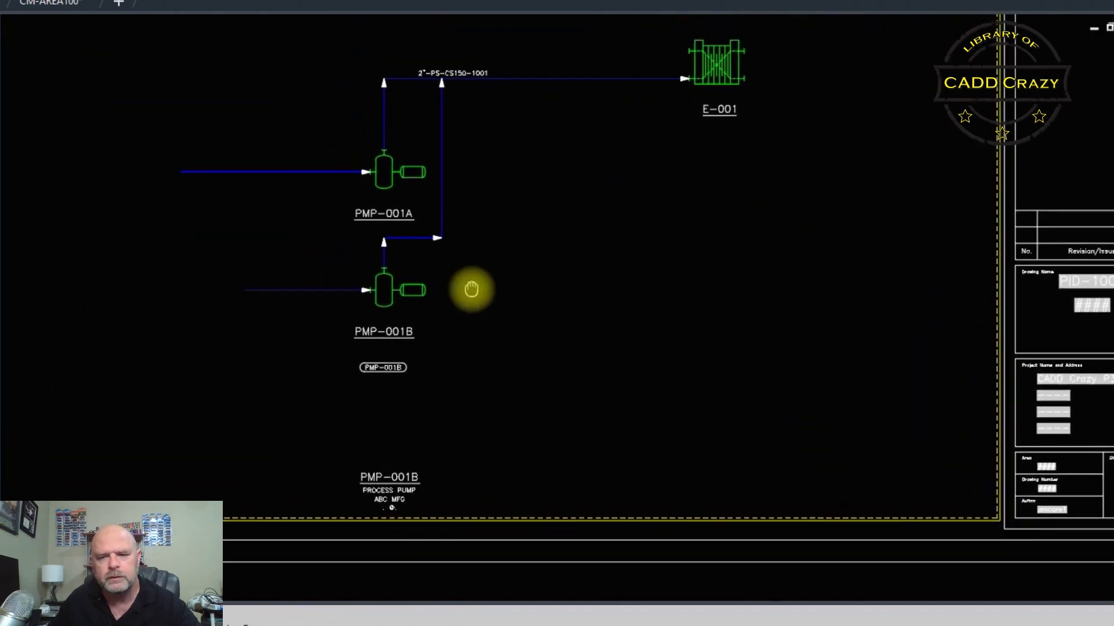